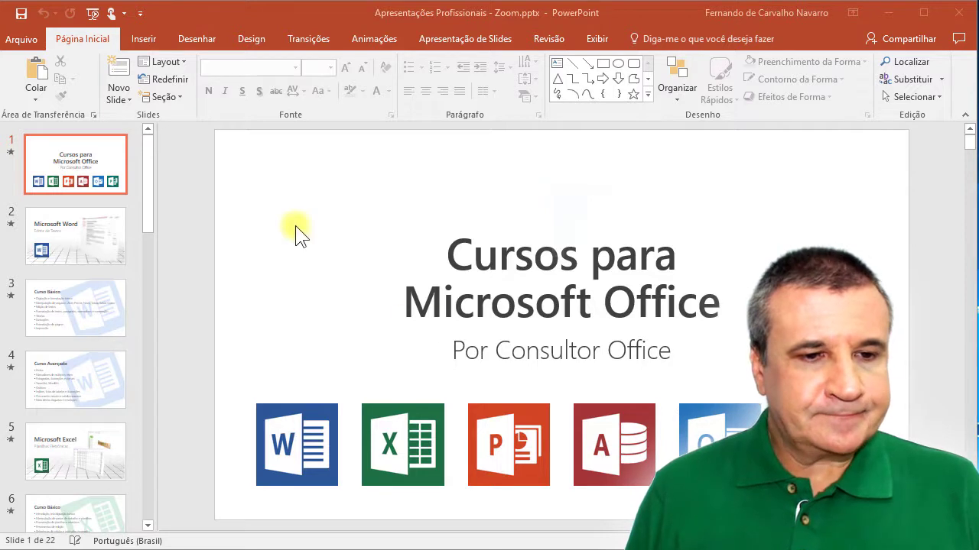
# Preview the Excel, Curso Básico and Curso Avançado slides, then return to slide 2, Microsoft Word.
pyautogui.click(185, 172)
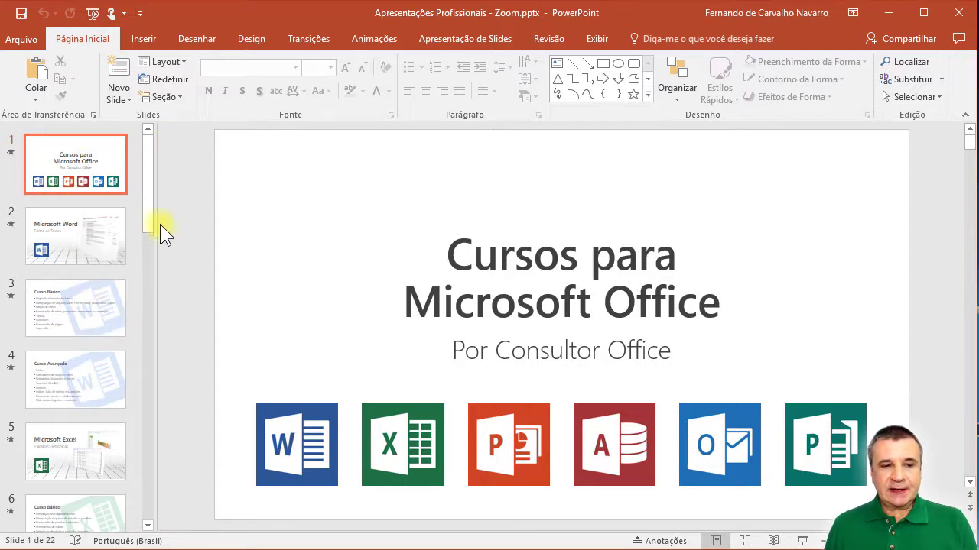
pyautogui.moveTo(149, 179)
pyautogui.mouseDown()
pyautogui.moveTo(141, 247)
pyautogui.moveTo(124, 150)
pyautogui.mouseUp()
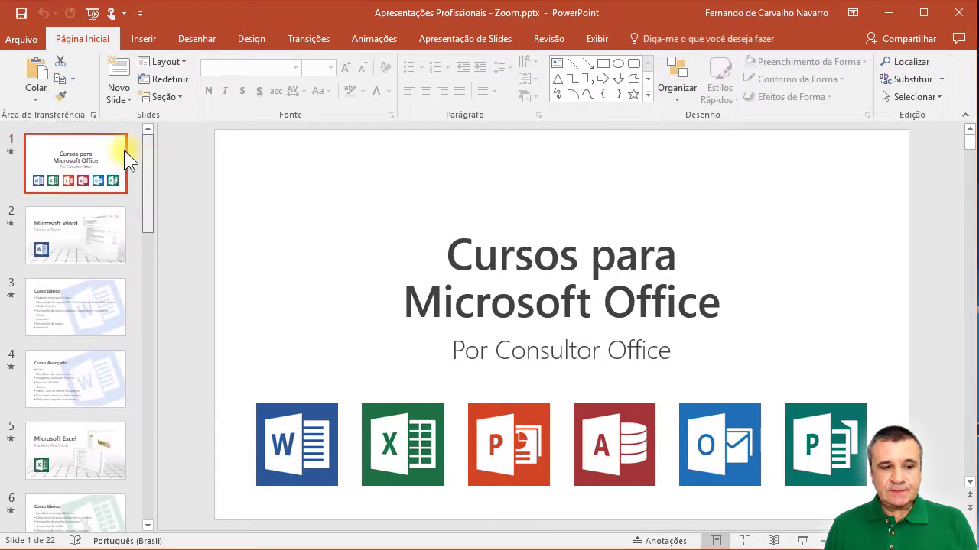
pyautogui.click(65, 227)
pyautogui.click(64, 453)
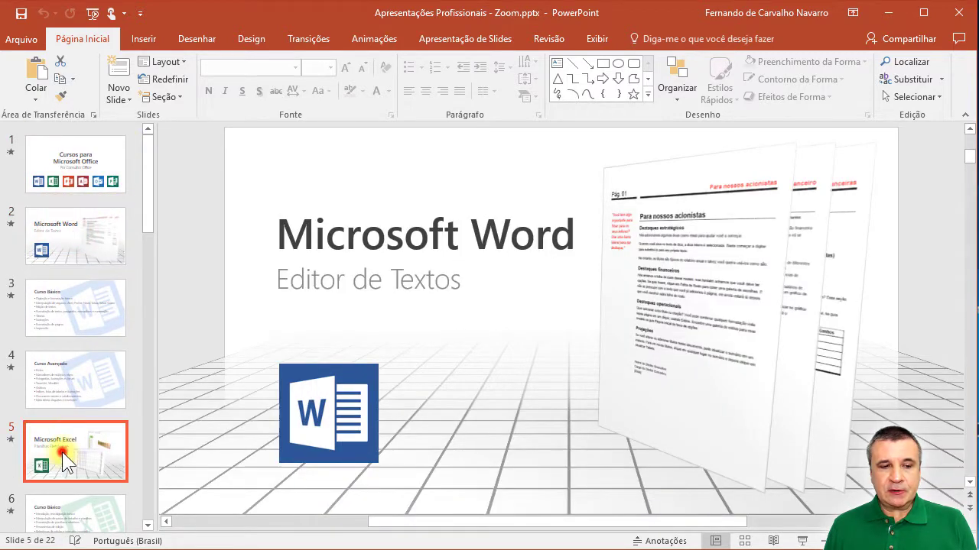
pyautogui.click(71, 300)
pyautogui.click(67, 373)
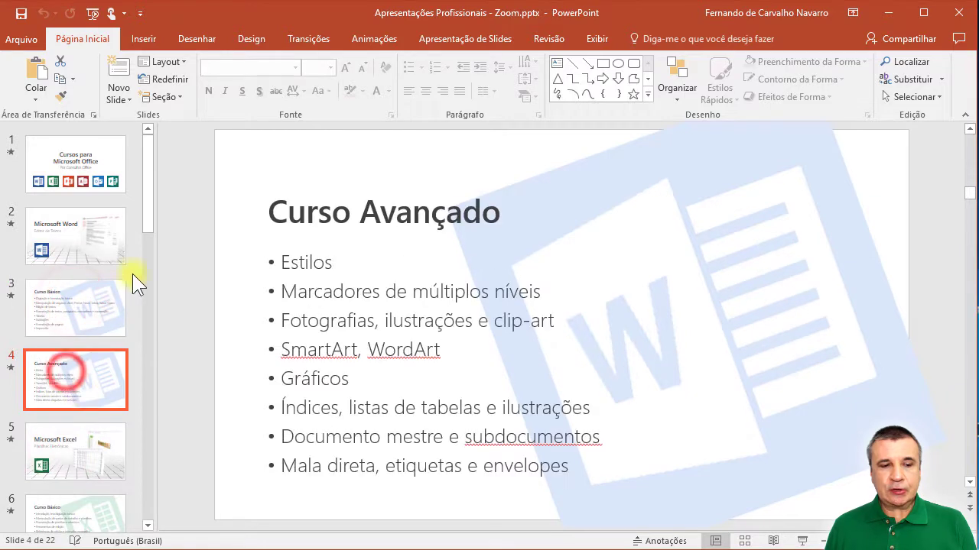
pyautogui.moveTo(151, 216); pyautogui.dragTo(131, 303)
pyautogui.click(70, 290)
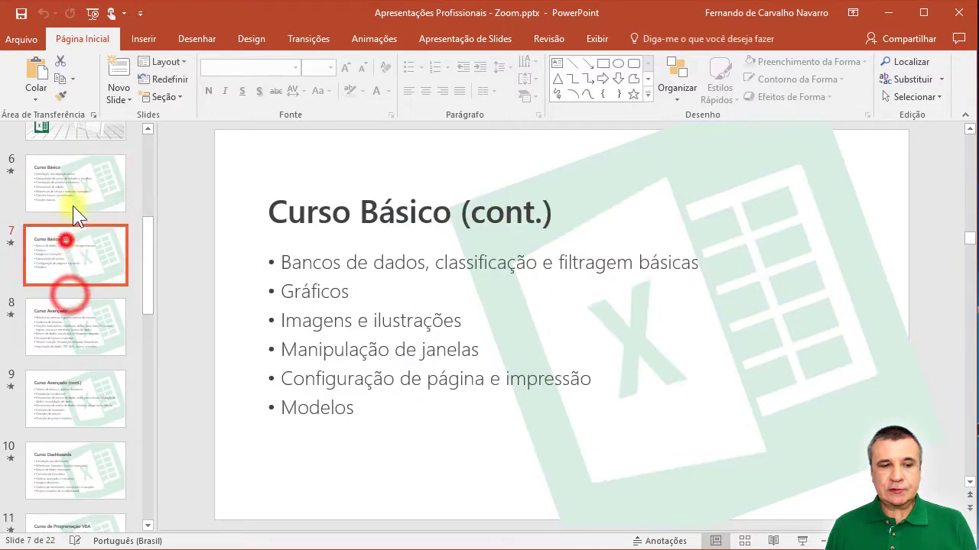
pyautogui.click(73, 188)
pyautogui.moveTo(147, 249); pyautogui.dragTo(141, 144)
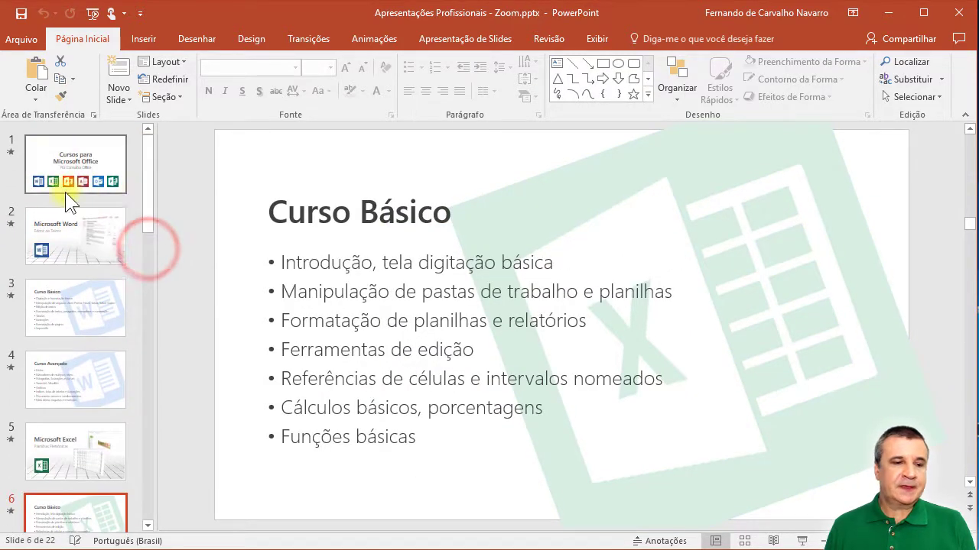
pyautogui.click(42, 227)
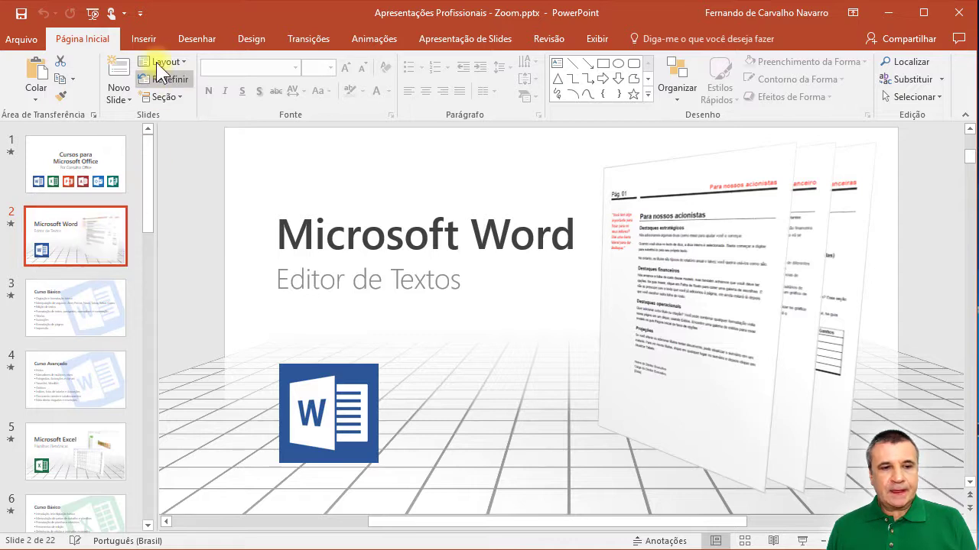
# Show the Zoom choices (Zoom de Resumo, Zoom de Seção, Zoom de Slide) from the Inserir tab.
pyautogui.click(145, 40)
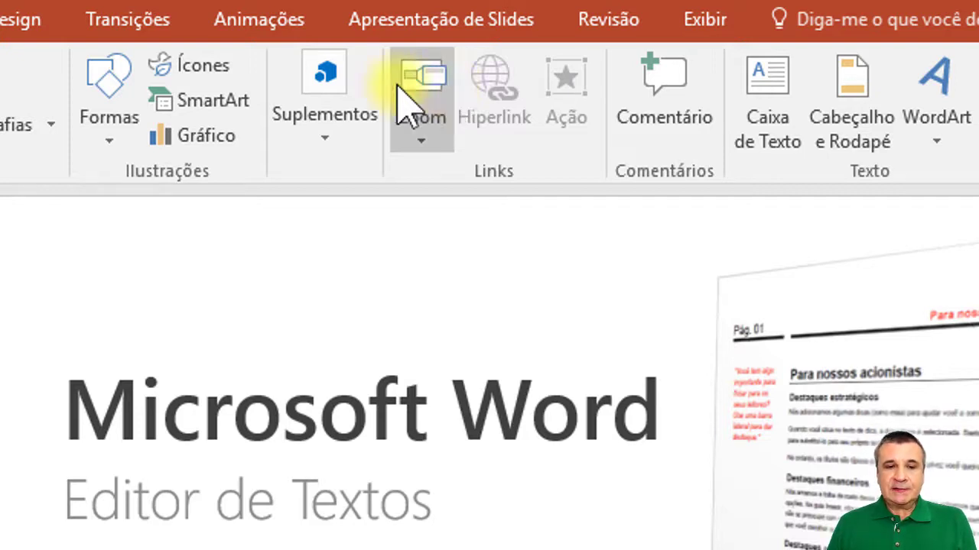
pyautogui.click(425, 88)
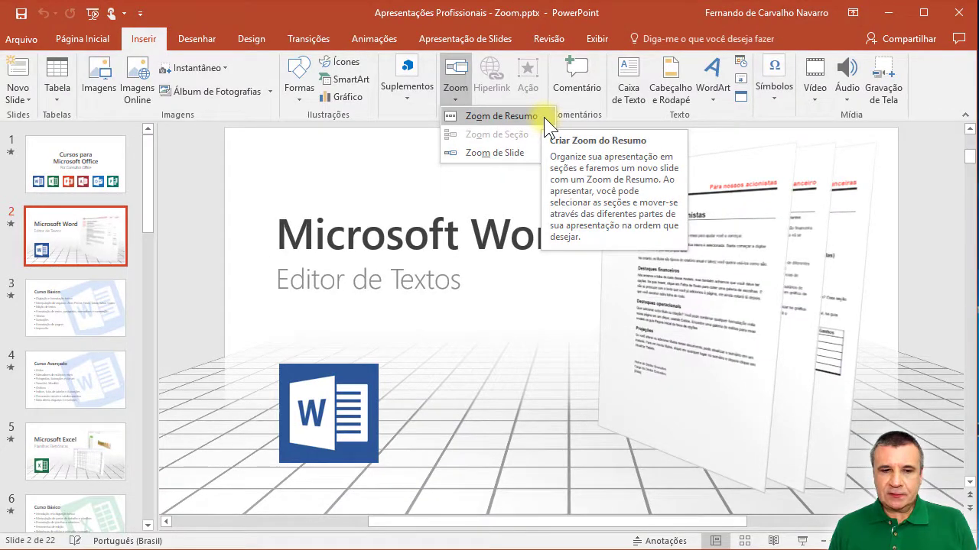
# Insert a Zoom de Resumo linking slides 2, 5, 12, 15, 18 and 20 (Word through Publisher).
pyautogui.click(484, 121)
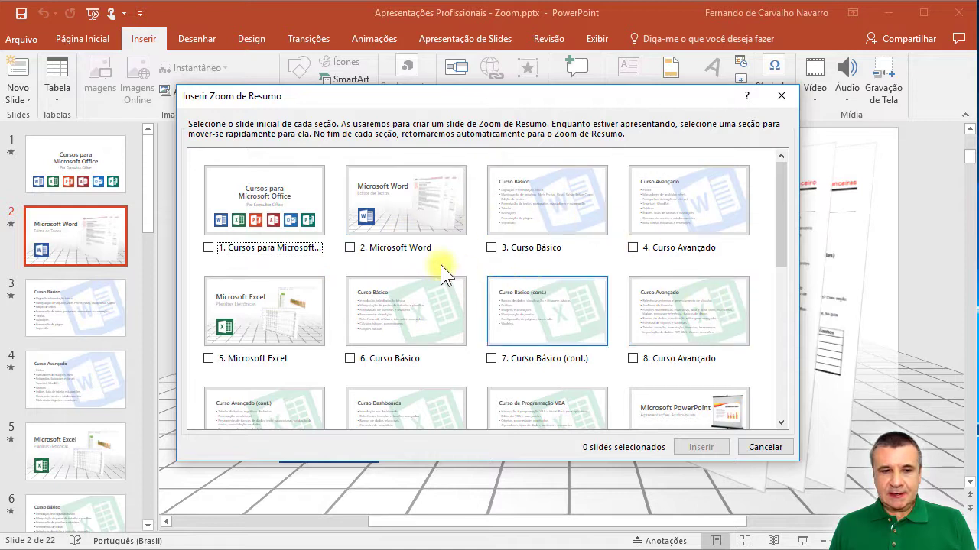
pyautogui.click(350, 248)
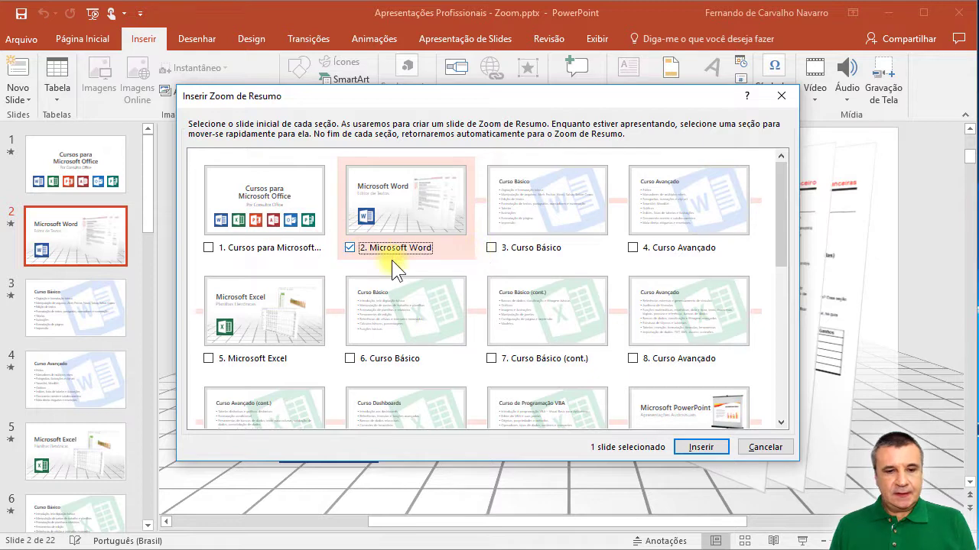
pyautogui.click(208, 359)
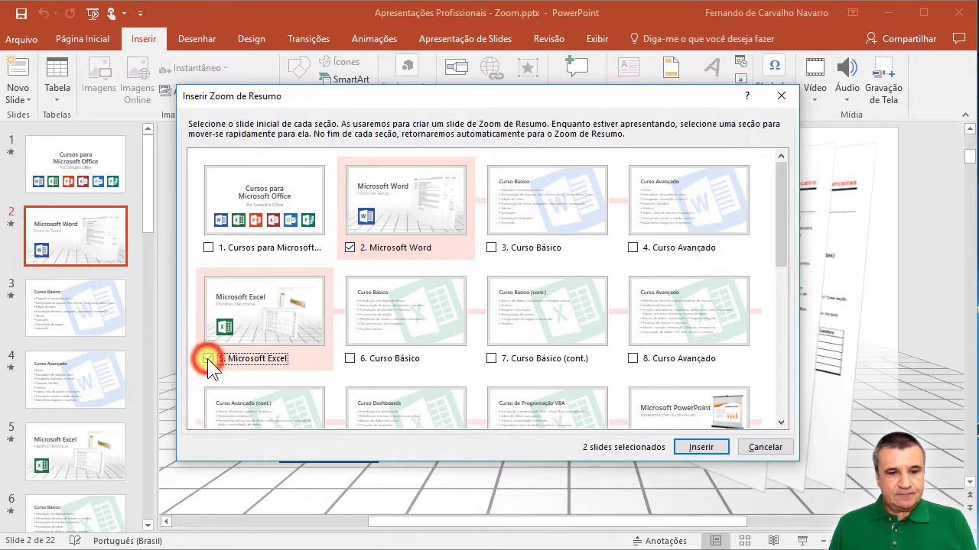
pyautogui.moveTo(780, 239); pyautogui.dragTo(776, 316)
pyautogui.click(632, 257)
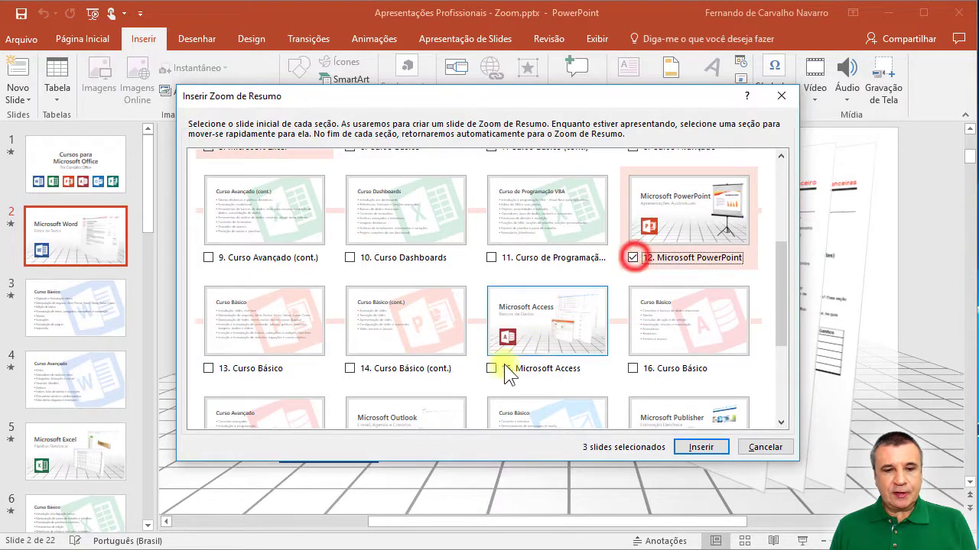
pyautogui.click(491, 369)
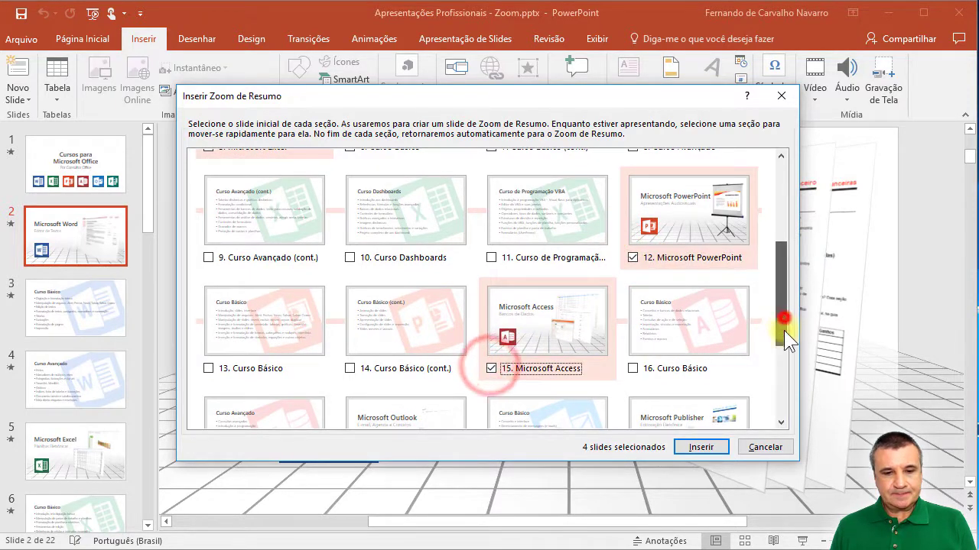
pyautogui.moveTo(784, 330); pyautogui.dragTo(781, 399)
pyautogui.click(348, 294)
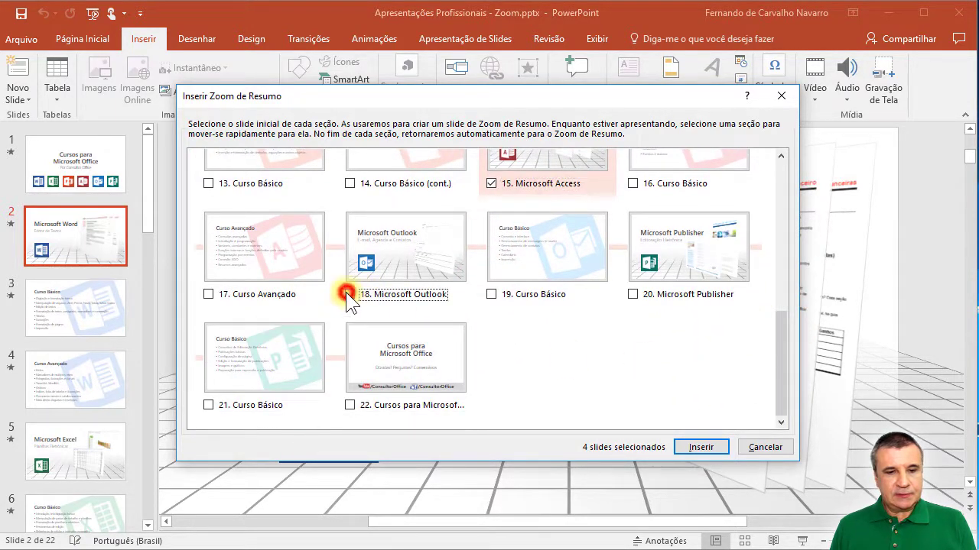
pyautogui.click(632, 295)
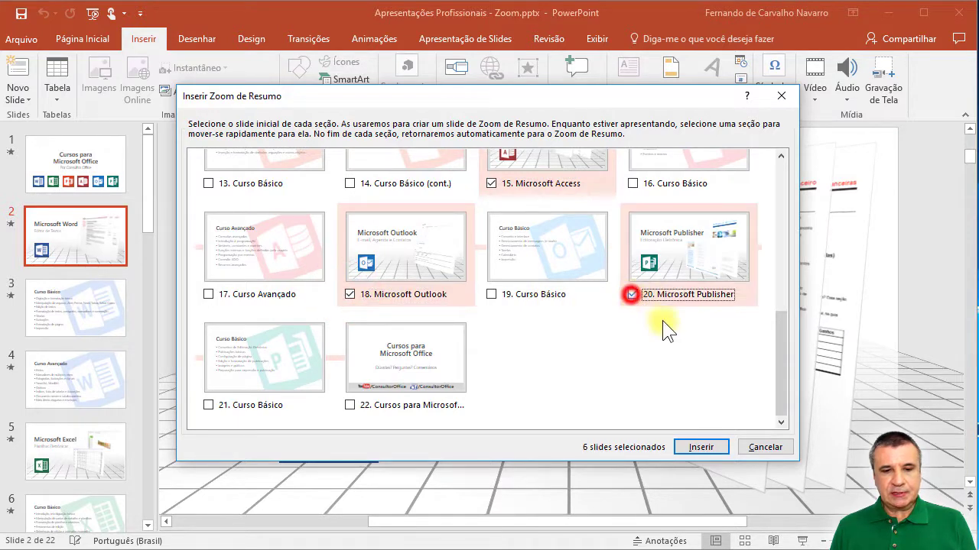
pyautogui.moveTo(781, 359); pyautogui.dragTo(784, 196)
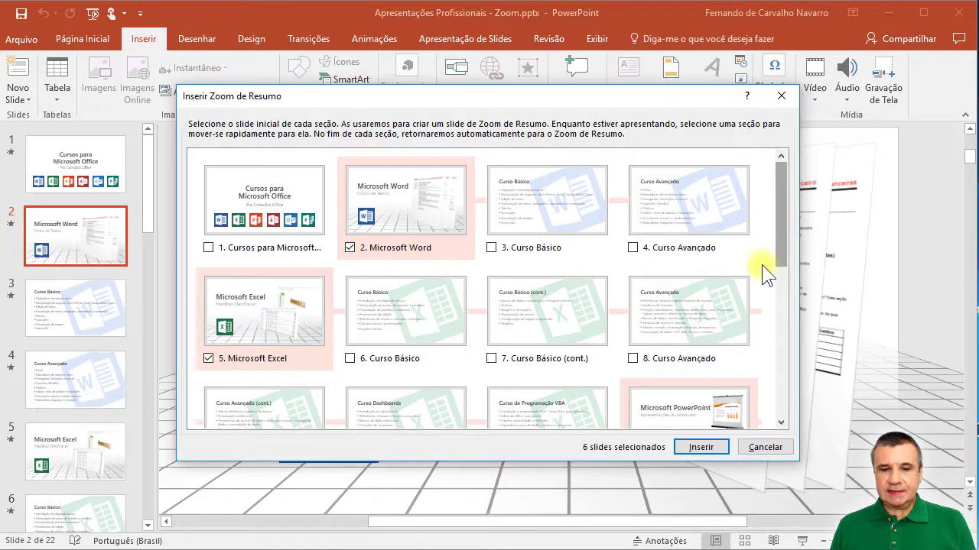
pyautogui.click(706, 448)
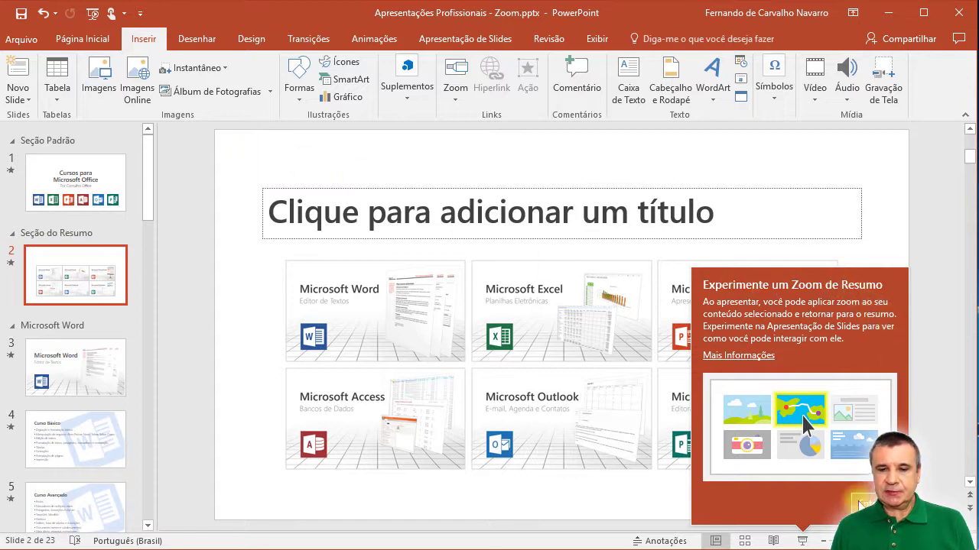
# Close the 'Experimente um Zoom de Resumo' tip and scroll through the new program sections.
pyautogui.click(865, 504)
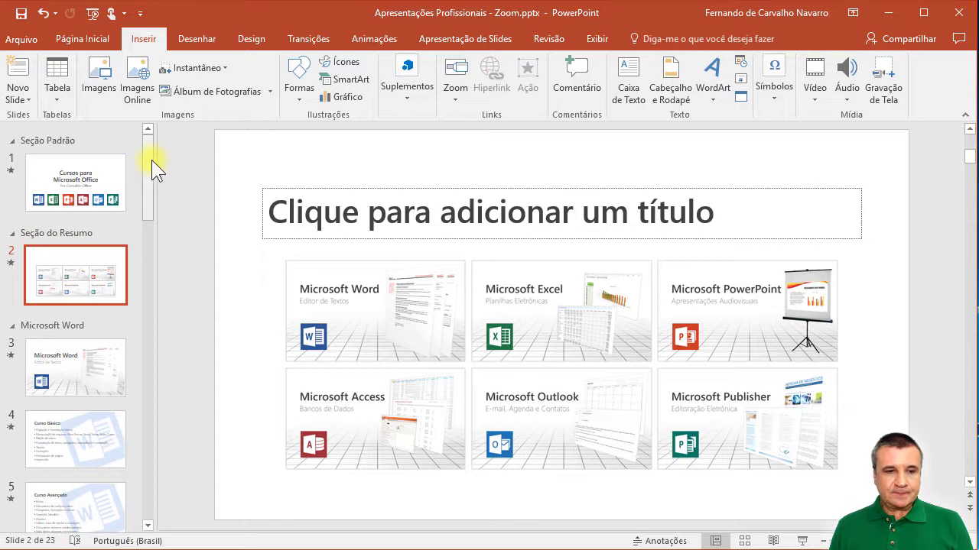
pyautogui.moveTo(152, 160); pyautogui.dragTo(146, 477)
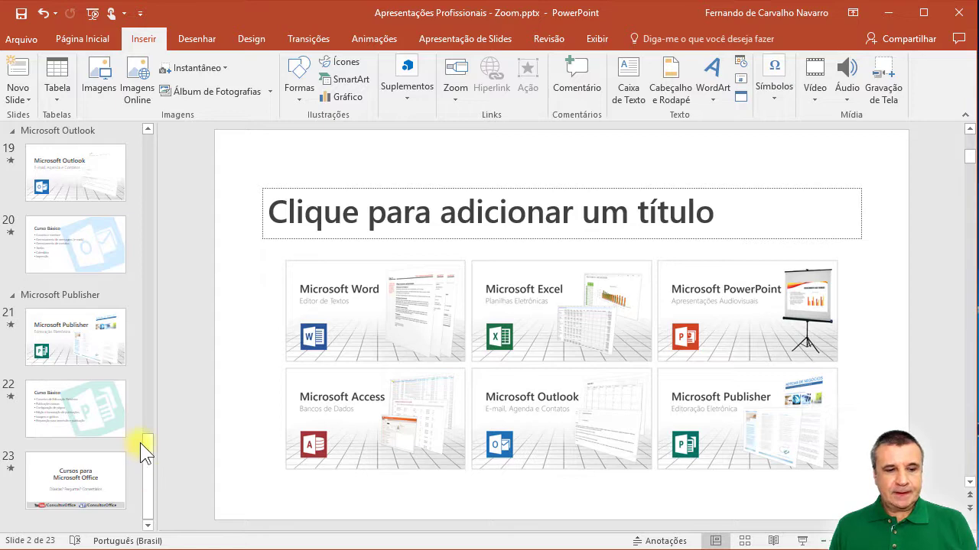
pyautogui.moveTo(147, 443); pyautogui.dragTo(145, 127)
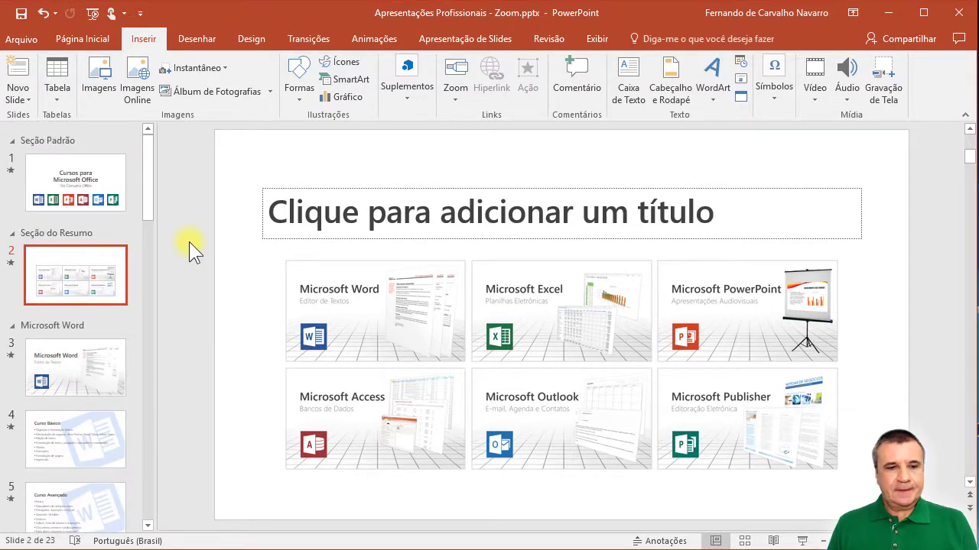
# Title the summary slide 'Relação de Cursos' and play it in Reading View.
pyautogui.click(334, 203)
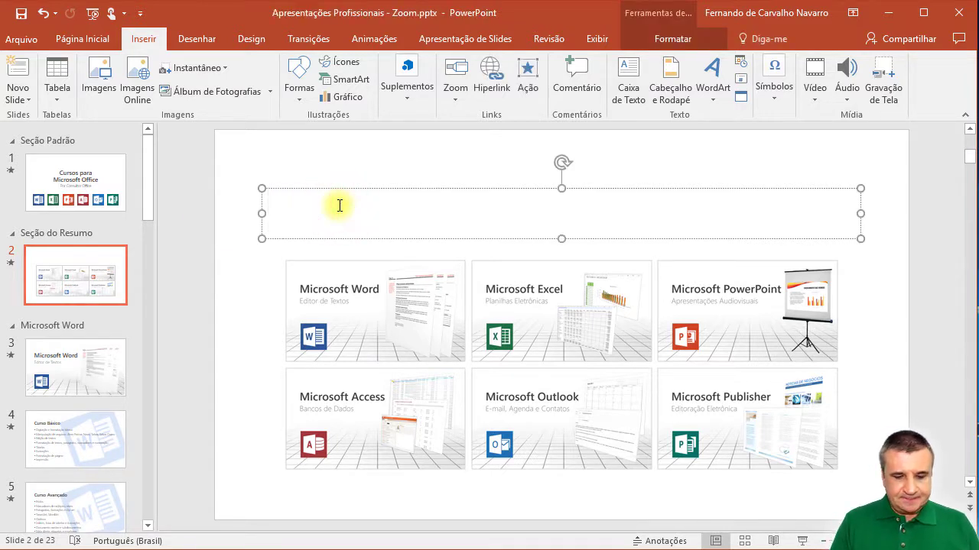
pyautogui.write('Rela')
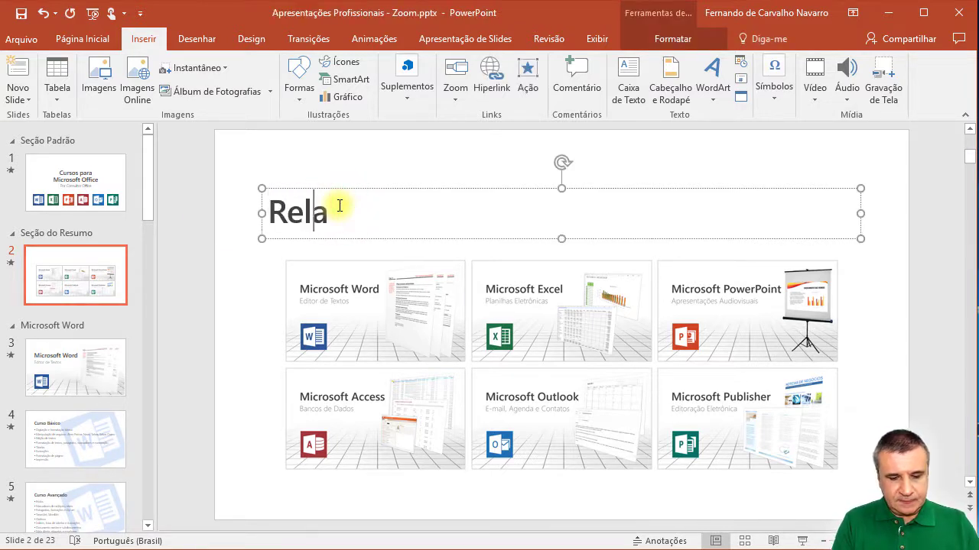
pyautogui.write('ção de C')
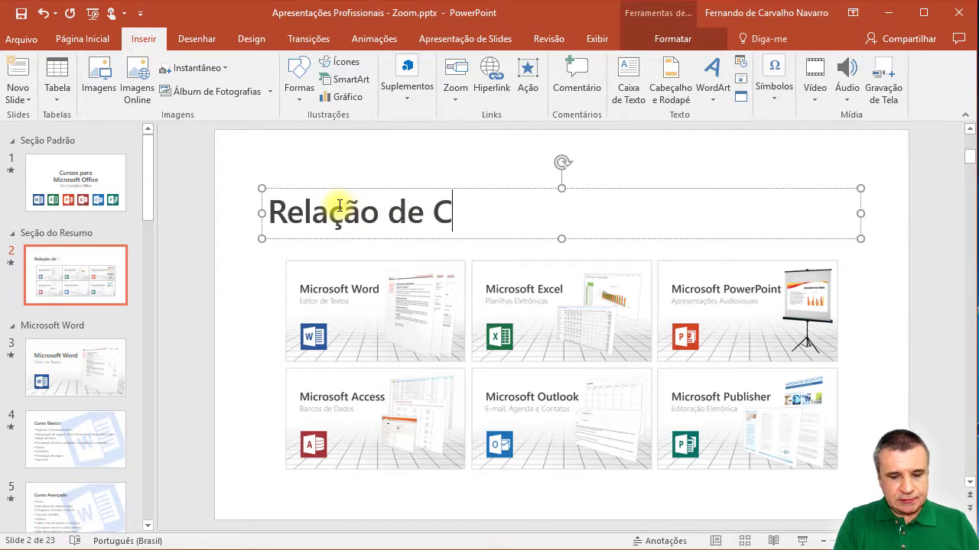
pyautogui.write('ursos')
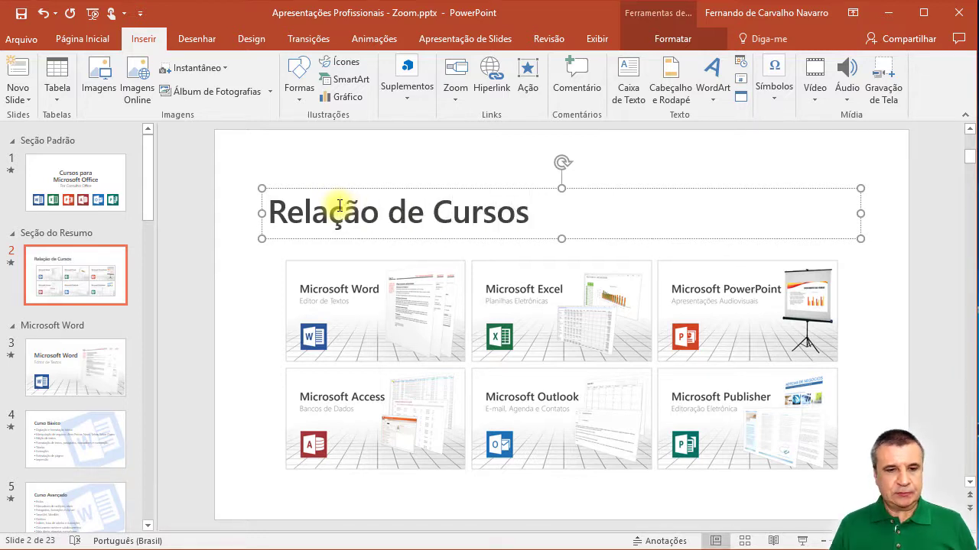
pyautogui.click(174, 189)
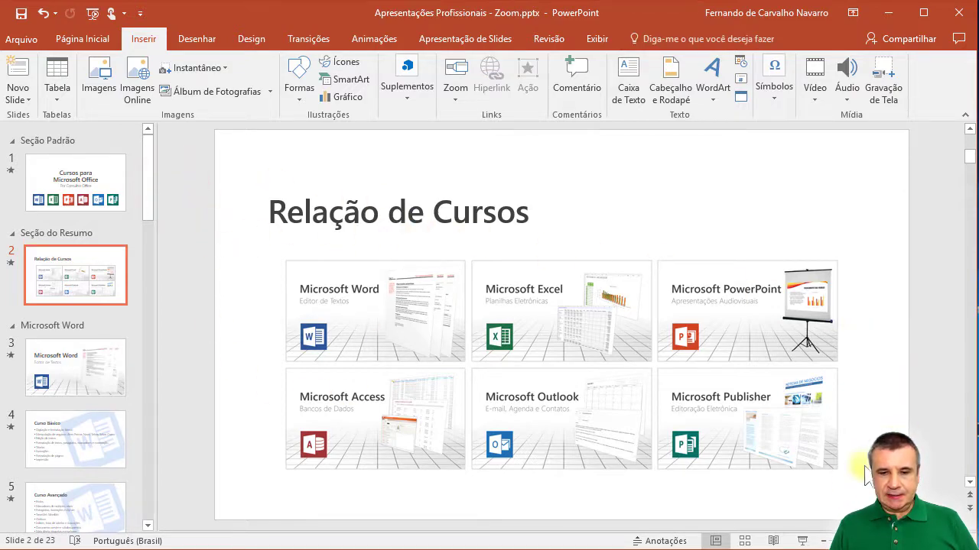
pyautogui.click(774, 540)
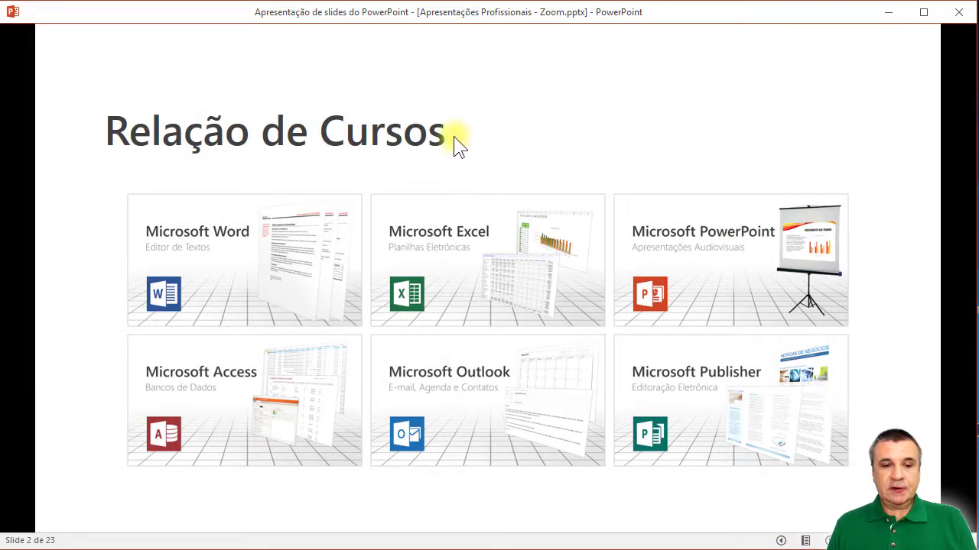
# Zoom into the Excel section, step through its course slides to VBA, and return to the summary.
pyautogui.click(459, 279)
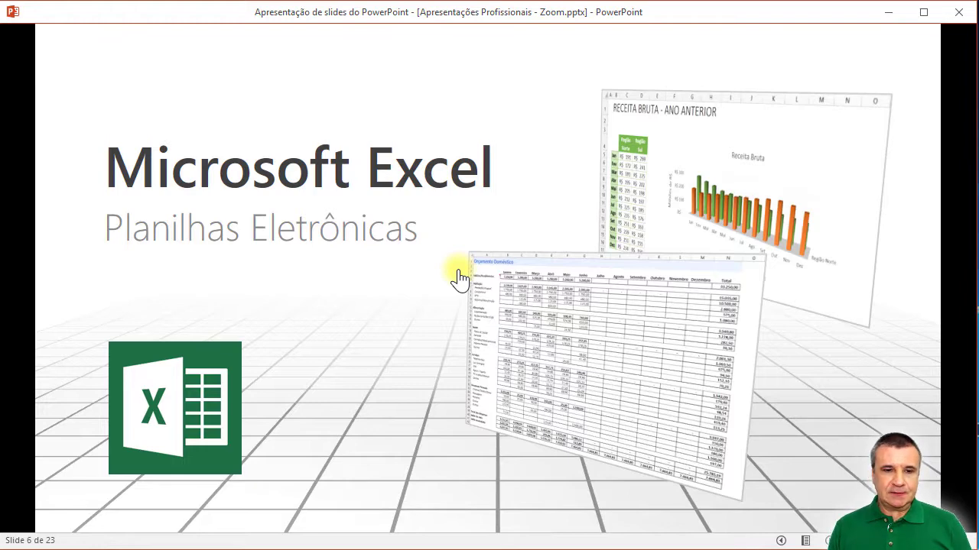
pyautogui.click(443, 303)
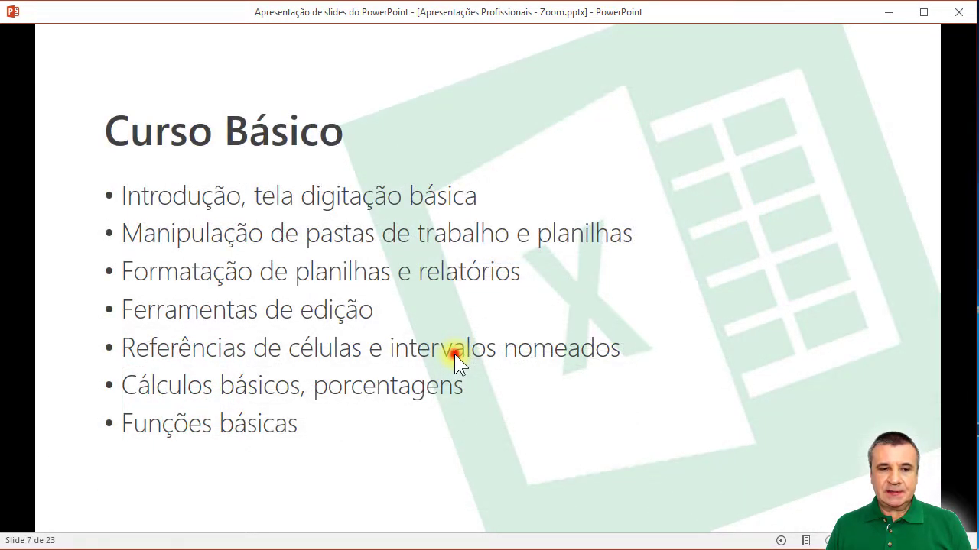
pyautogui.click(454, 354)
pyautogui.click(454, 354)
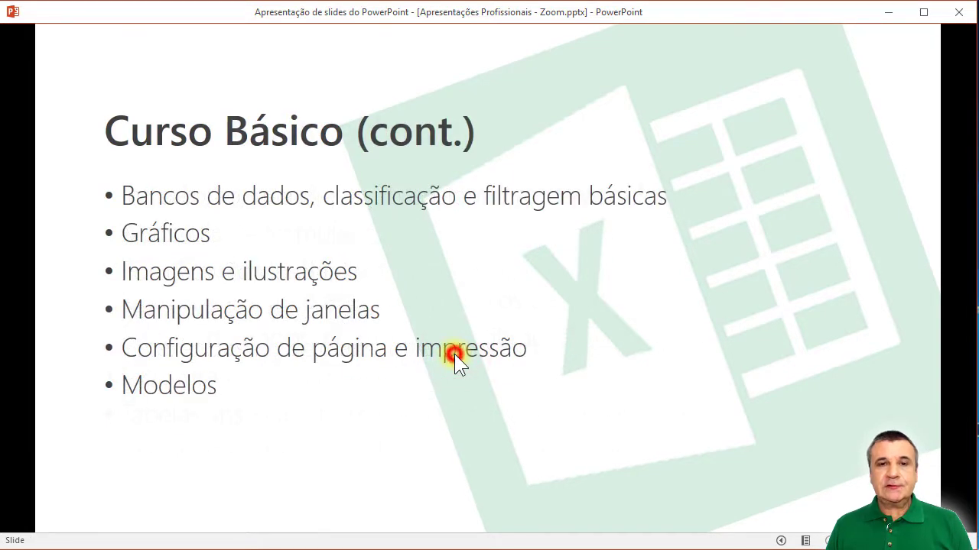
pyautogui.click(454, 354)
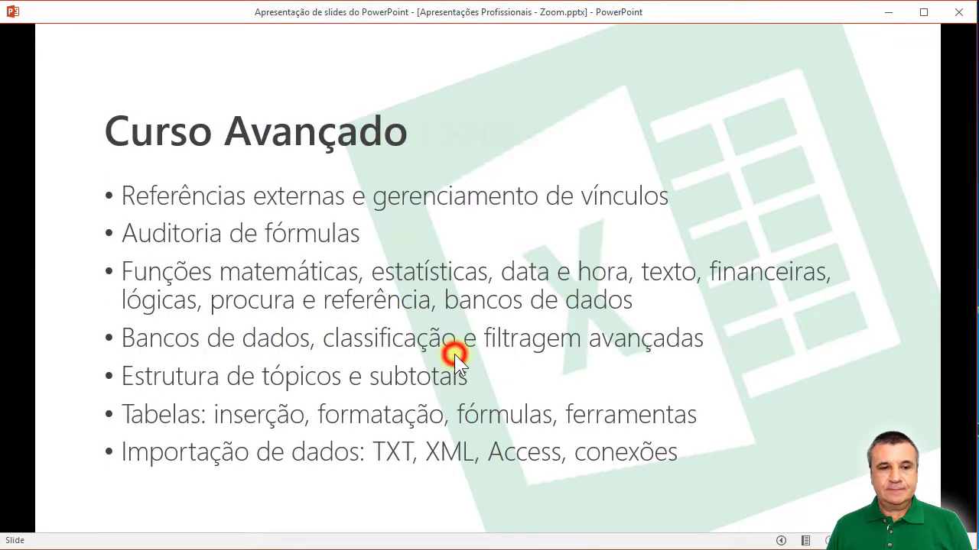
pyautogui.click(454, 354)
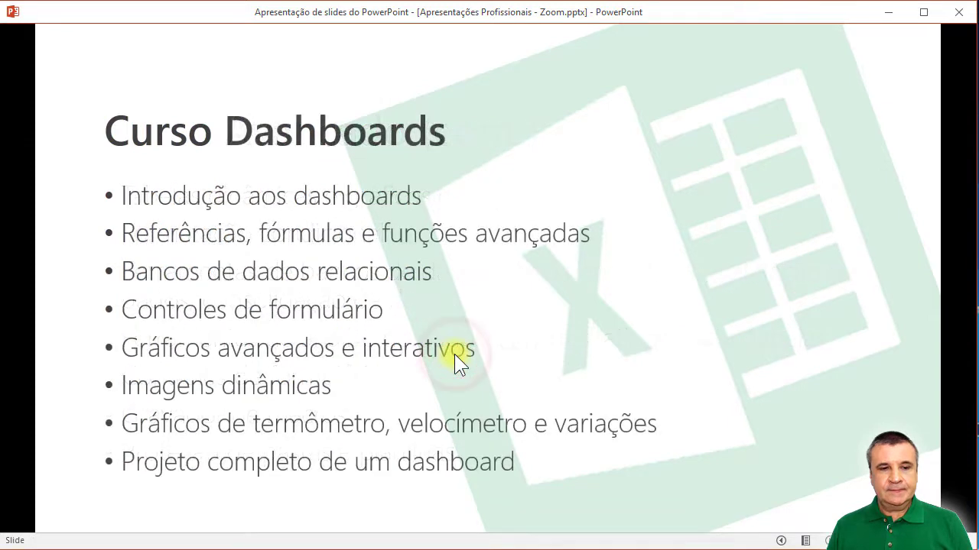
pyautogui.click(454, 354)
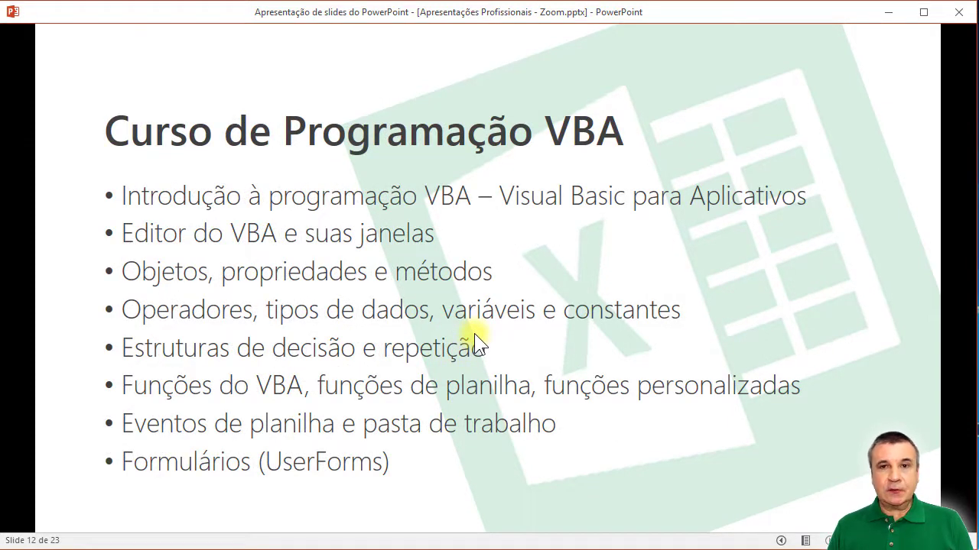
pyautogui.click(474, 333)
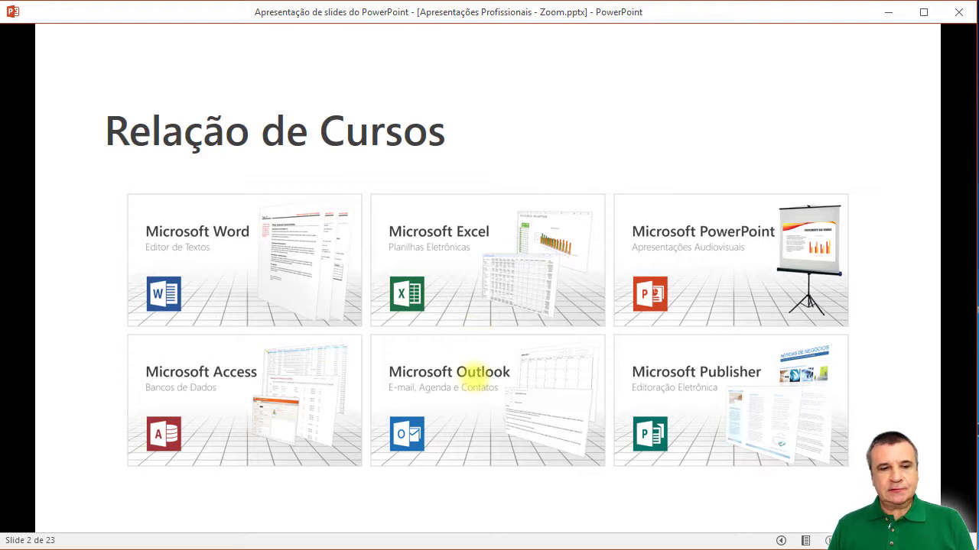
# Zoom through the Access section back to the summary, then end the show.
pyautogui.click(218, 388)
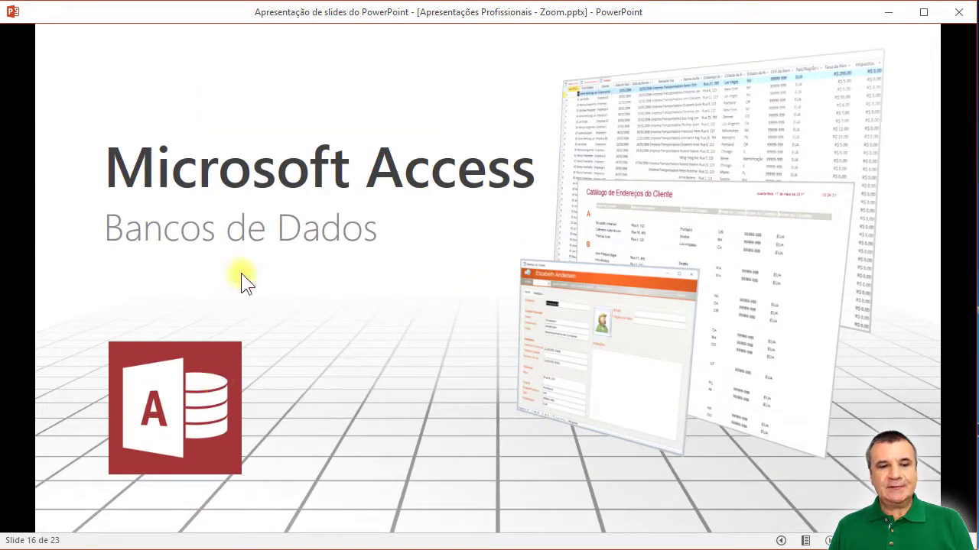
pyautogui.click(392, 360)
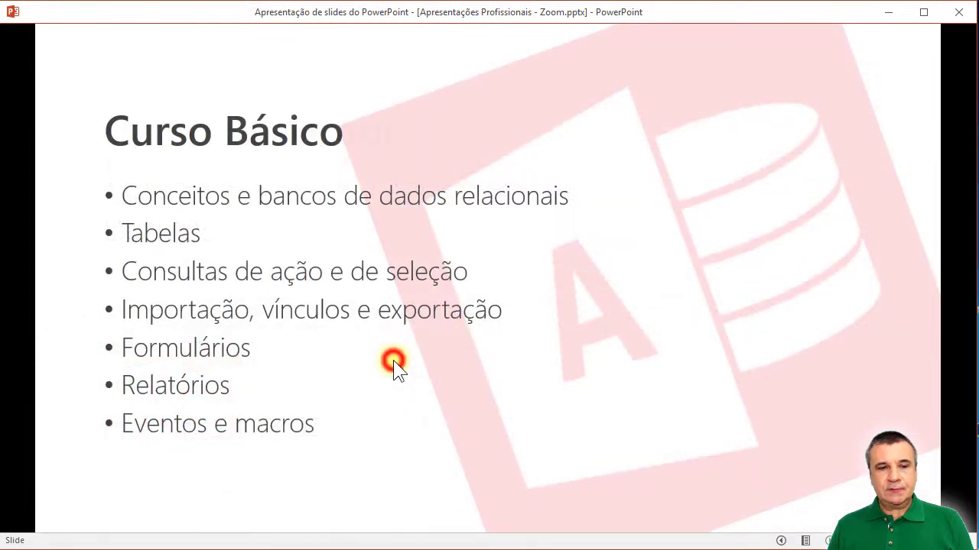
pyautogui.click(393, 360)
pyautogui.click(393, 360)
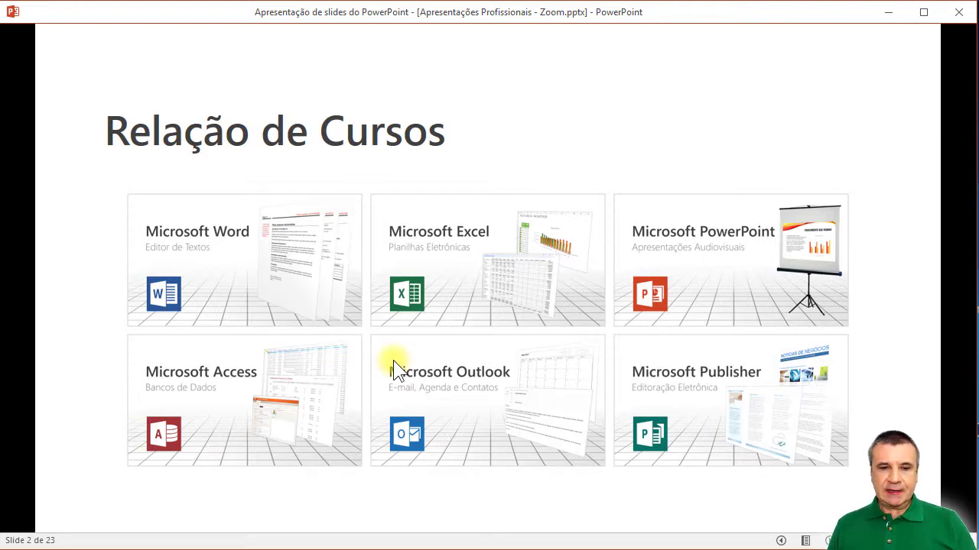
pyautogui.press('Escape')
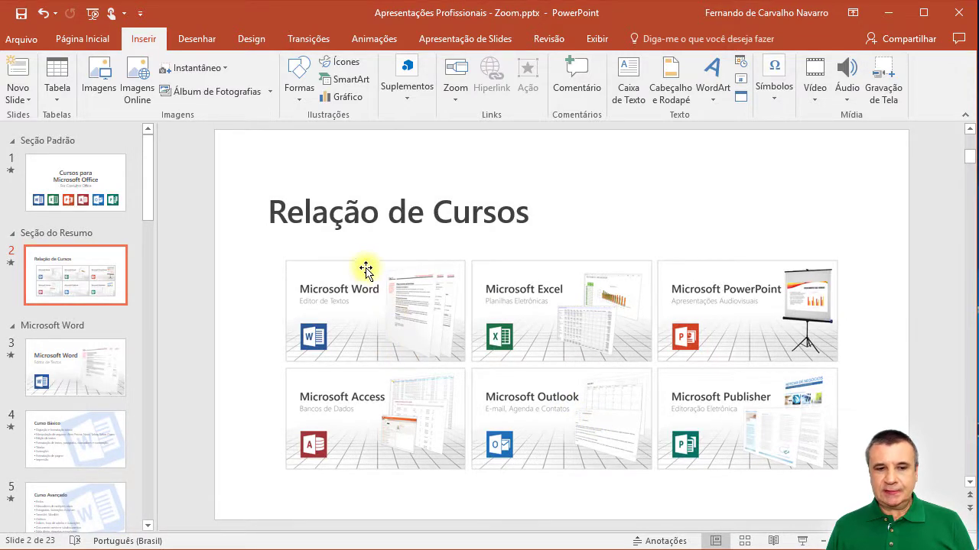
# Select the whole summary zoom group and show its Zoom Tools Formatar options.
pyautogui.click(363, 309)
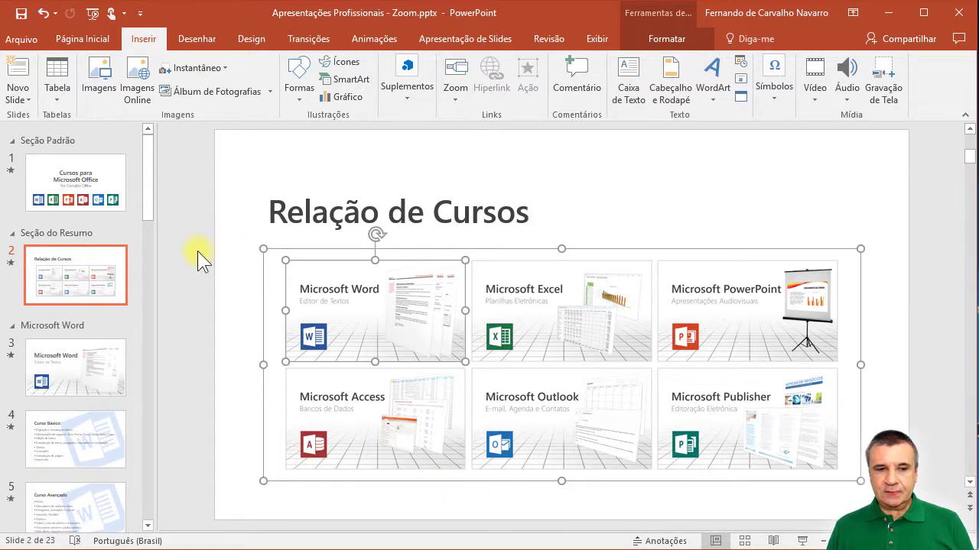
pyautogui.click(265, 300)
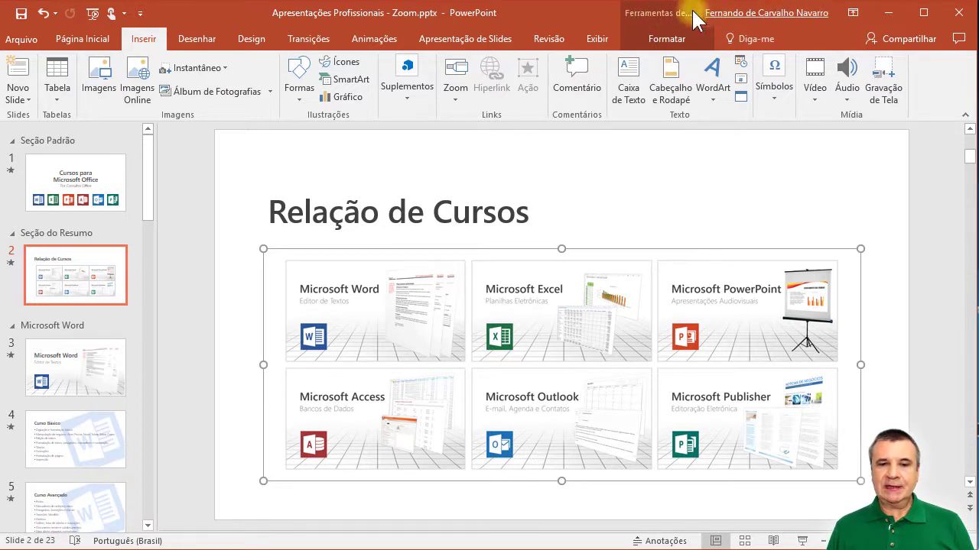
pyautogui.click(659, 37)
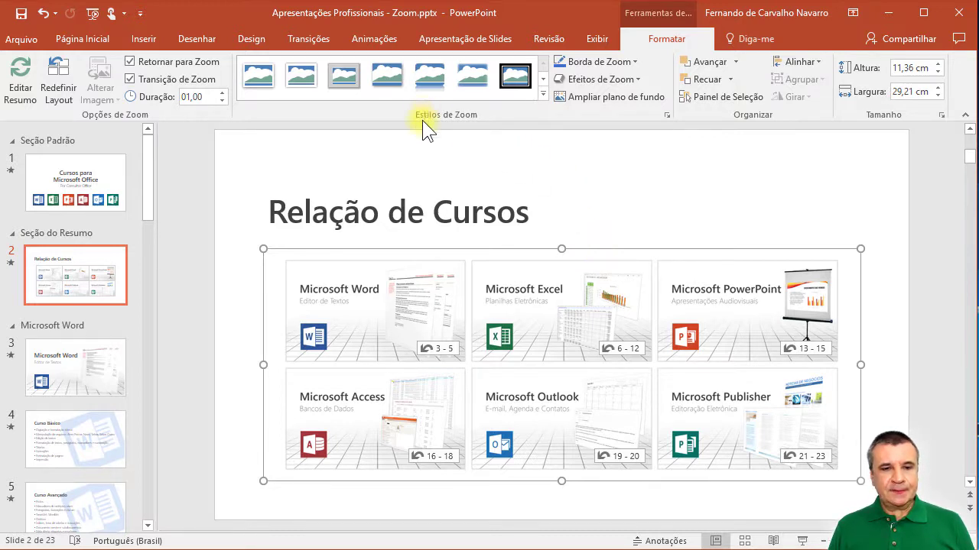
pyautogui.click(542, 94)
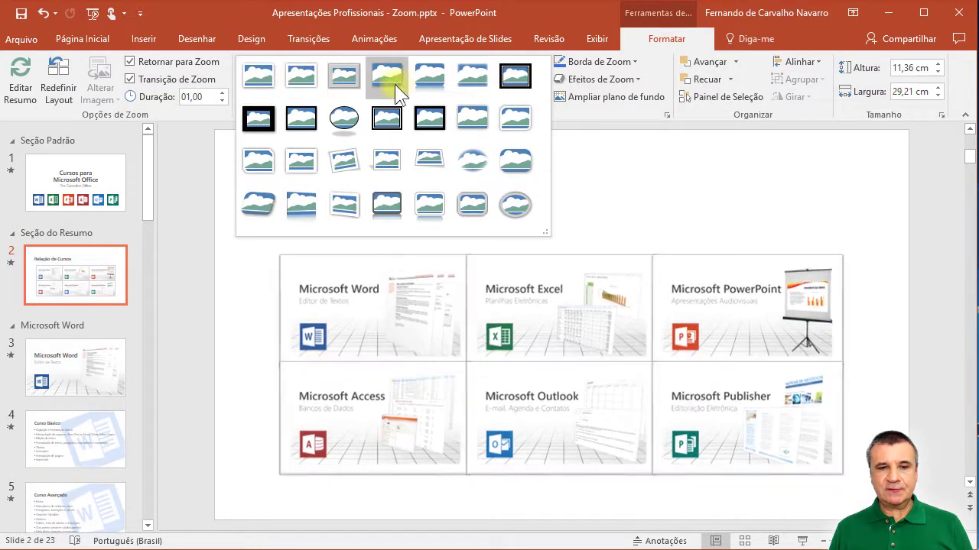
pyautogui.click(663, 42)
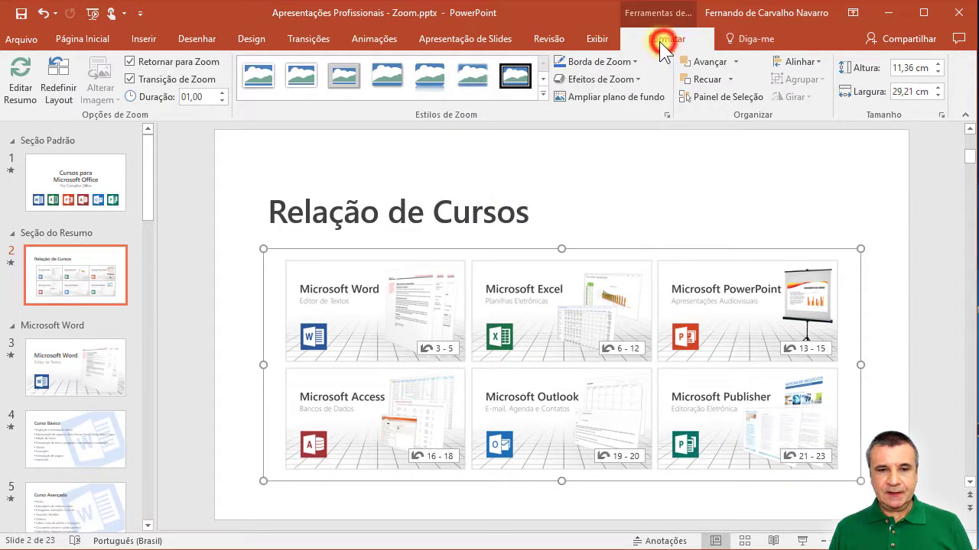
pyautogui.click(593, 61)
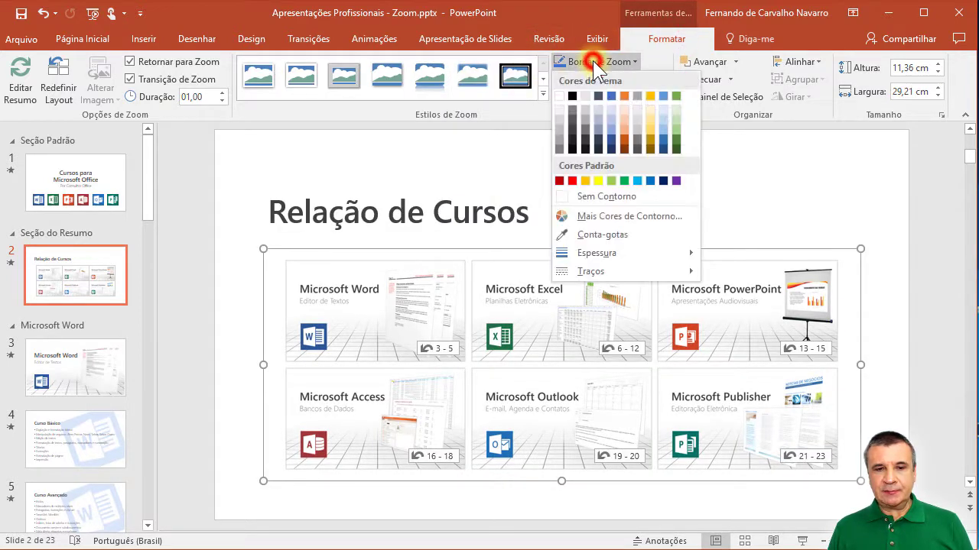
pyautogui.click(593, 61)
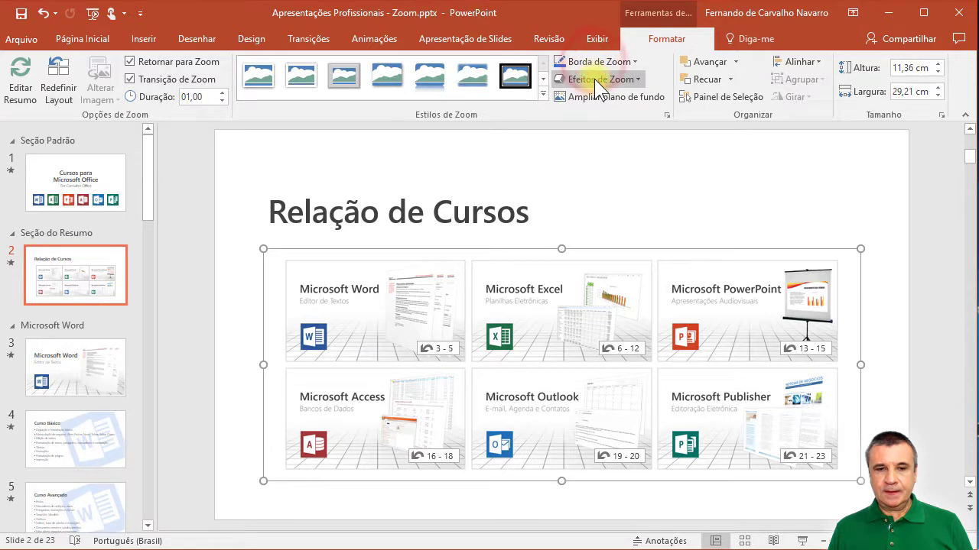
pyautogui.click(595, 79)
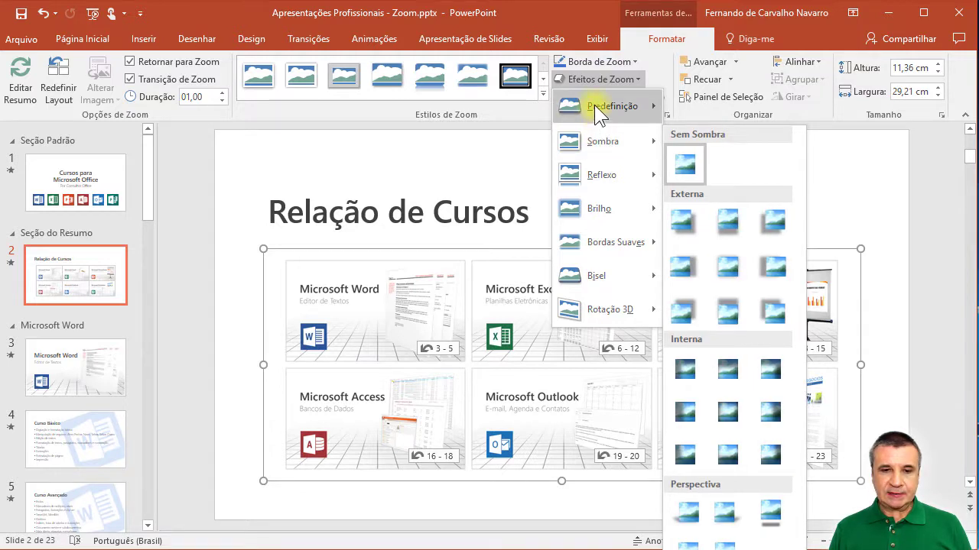
pyautogui.click(596, 80)
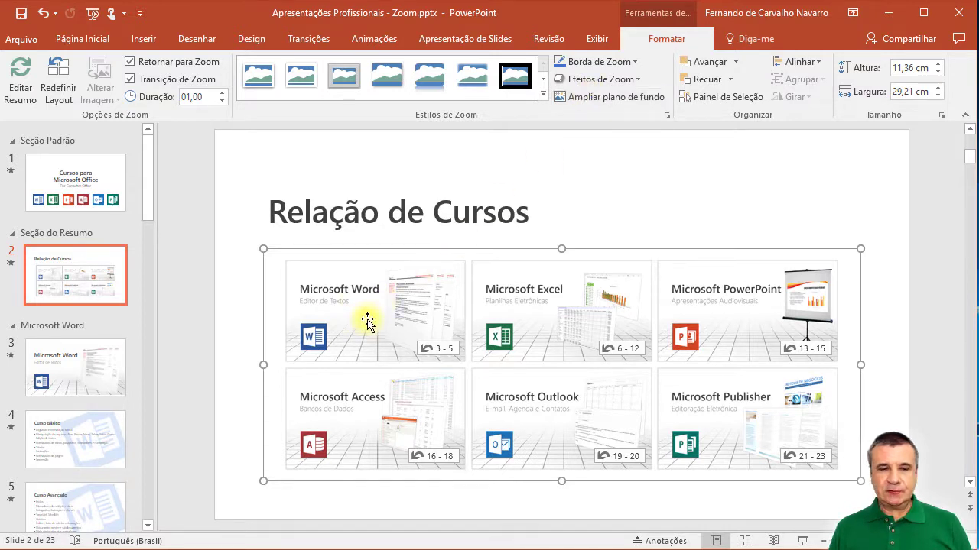
# Pick the ellipse shape from Inserir > Formas, undoing an accidental move of the Word tile.
pyautogui.click(143, 41)
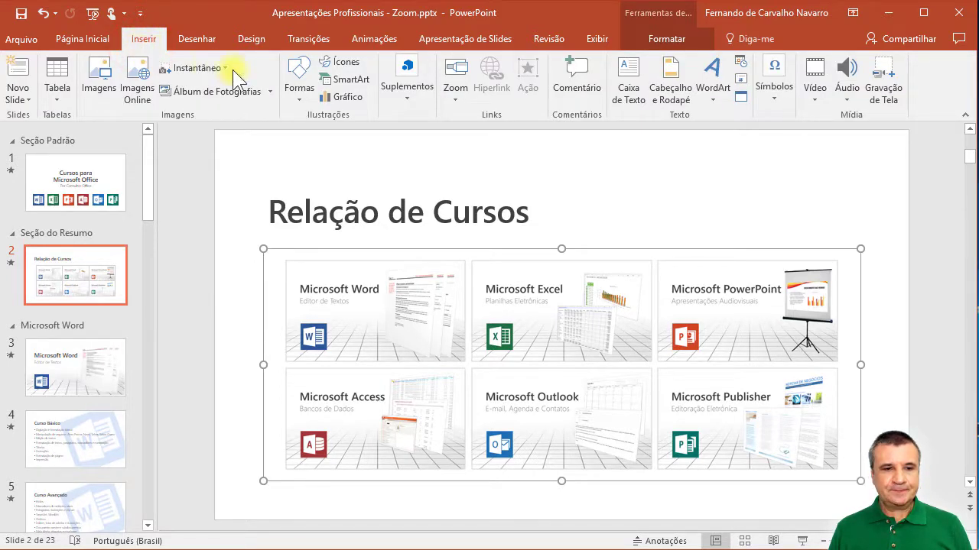
pyautogui.click(297, 78)
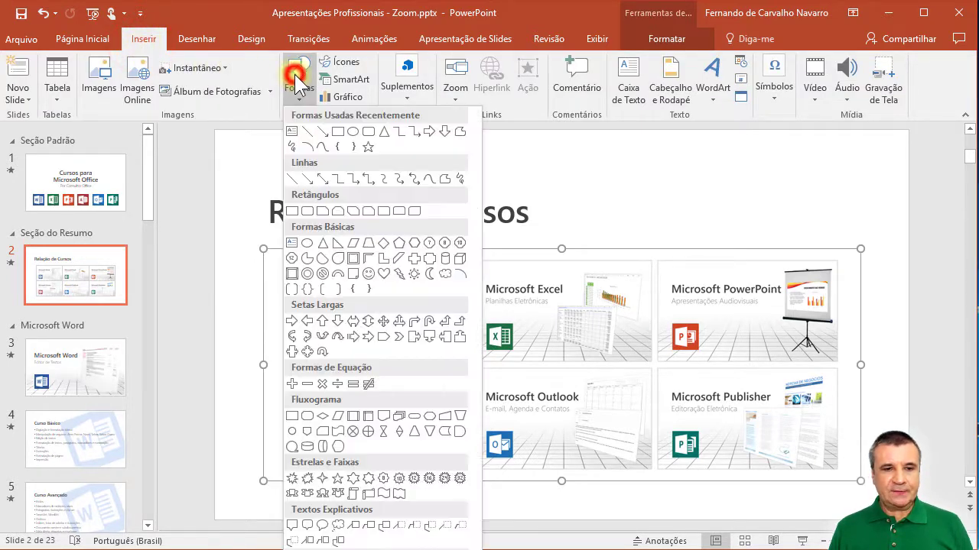
pyautogui.click(352, 132)
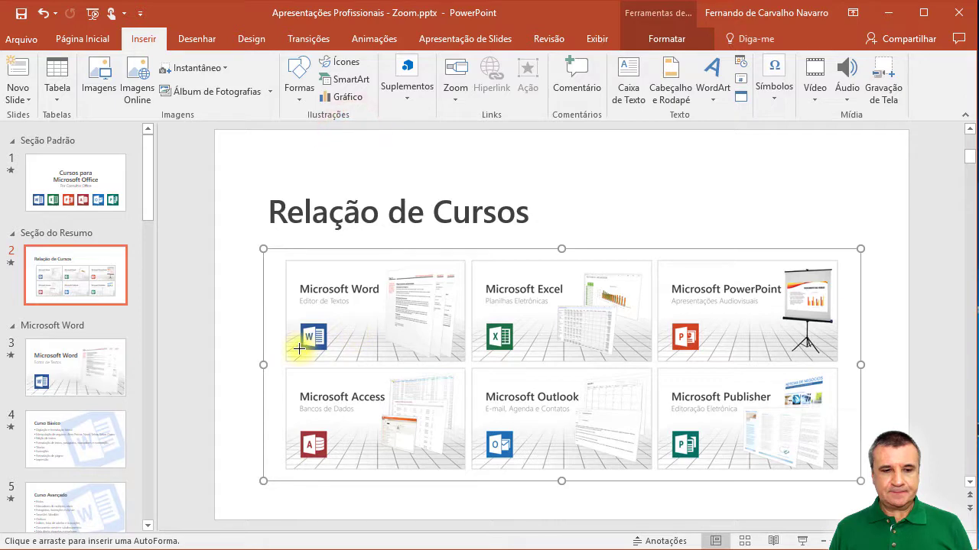
pyautogui.moveTo(292, 325); pyautogui.dragTo(661, 289)
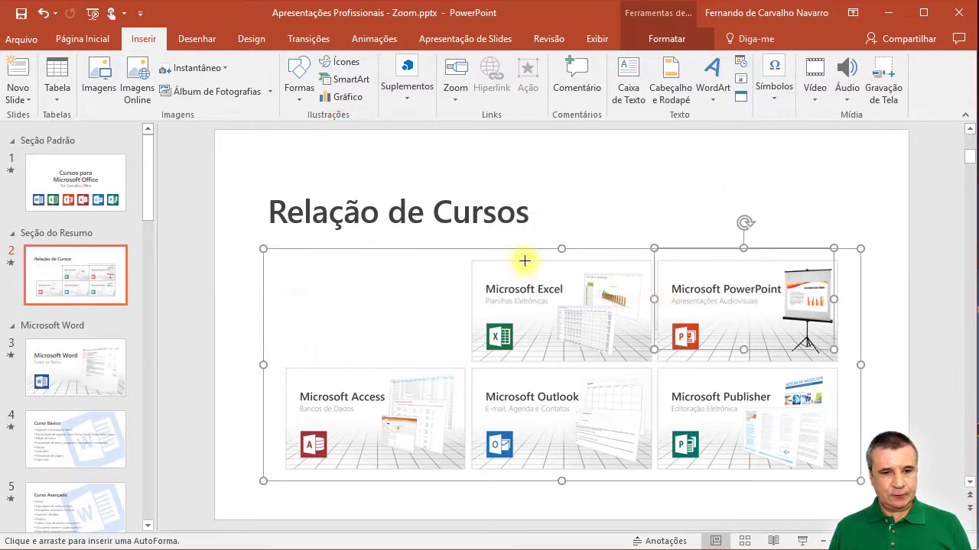
pyautogui.hotkey('ctrl', 'z')
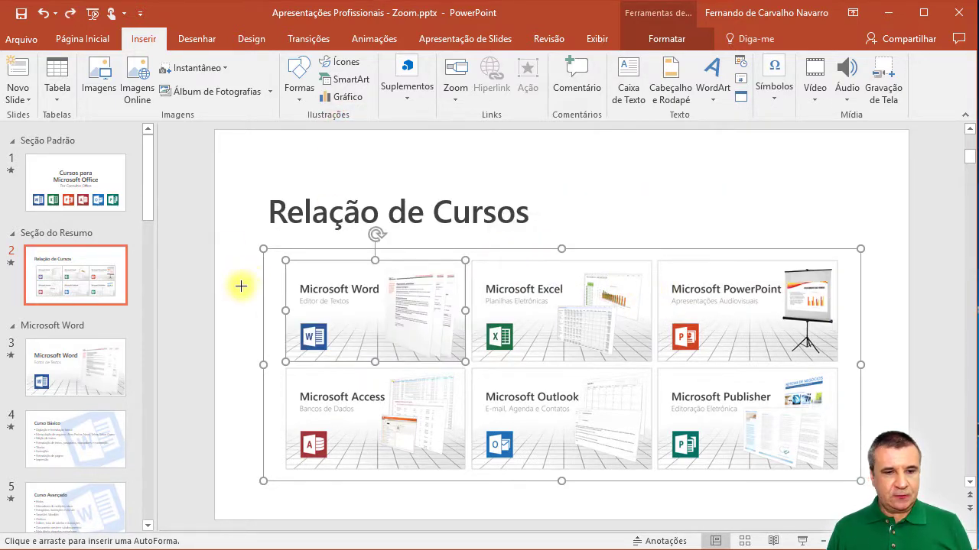
# Draw a large oval across the course tiles and send it to the back behind the zoom.
pyautogui.moveTo(240, 287)
pyautogui.mouseDown()
pyautogui.moveTo(432, 342)
pyautogui.moveTo(896, 444)
pyautogui.mouseUp()
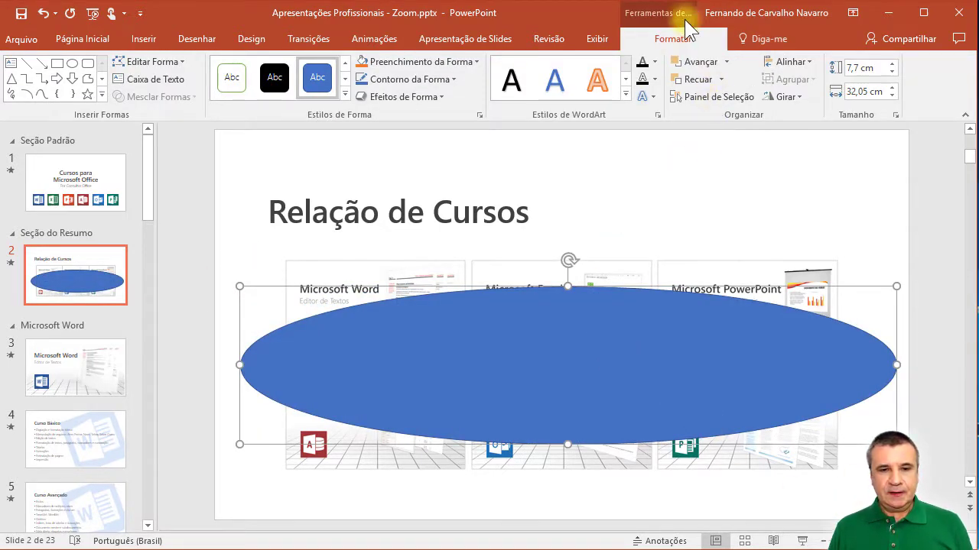
pyautogui.click(720, 79)
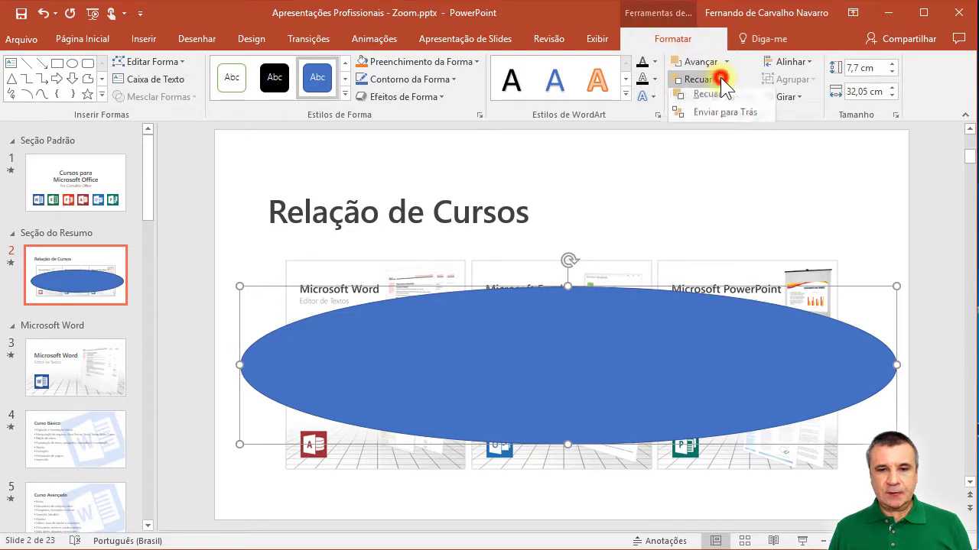
pyautogui.click(727, 116)
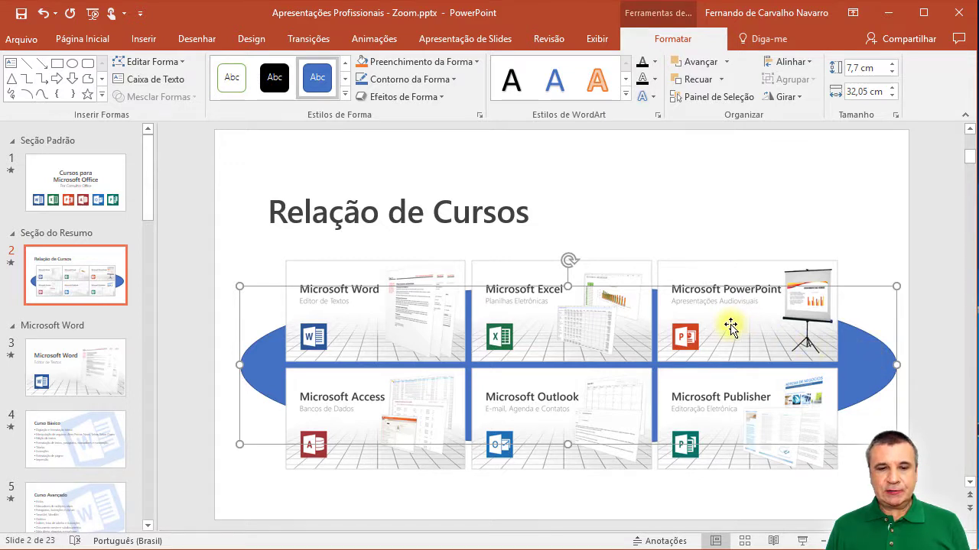
pyautogui.click(723, 269)
pyautogui.click(721, 251)
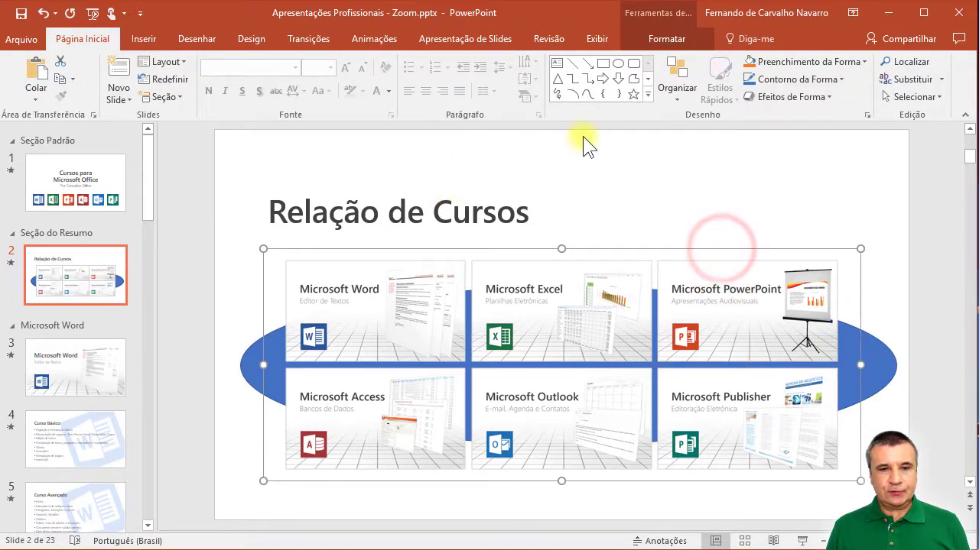
# Toggle Ampliar plano de fundo on and back off, then delete the blue oval.
pyautogui.click(673, 43)
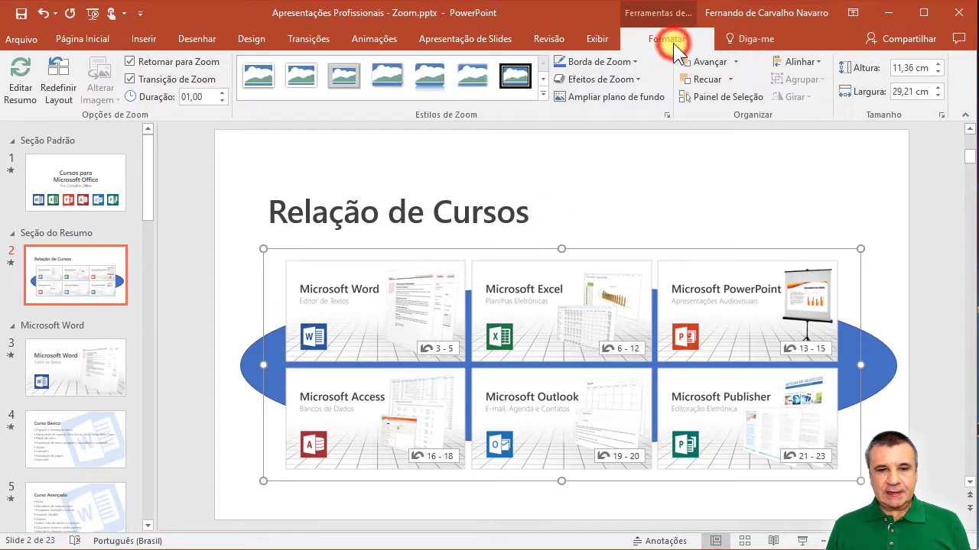
pyautogui.click(622, 102)
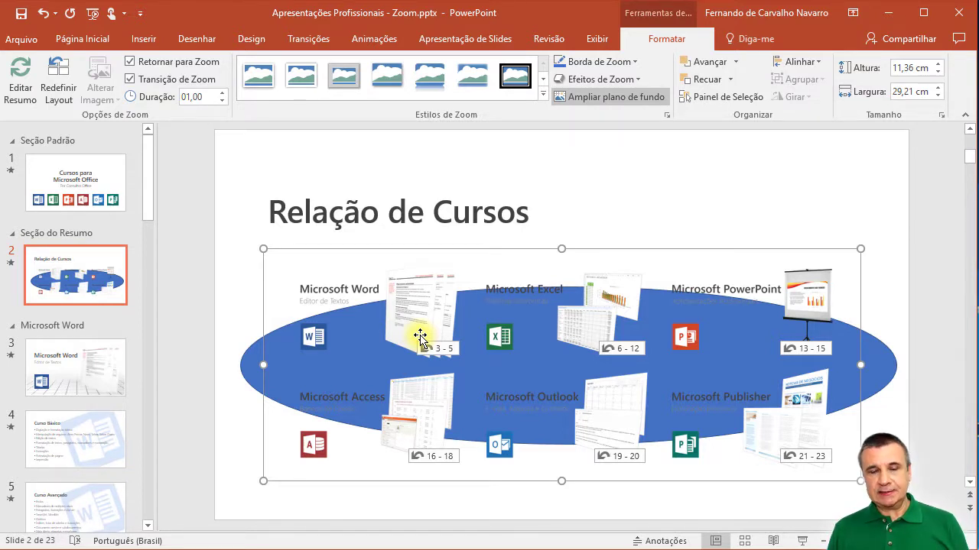
pyautogui.click(593, 98)
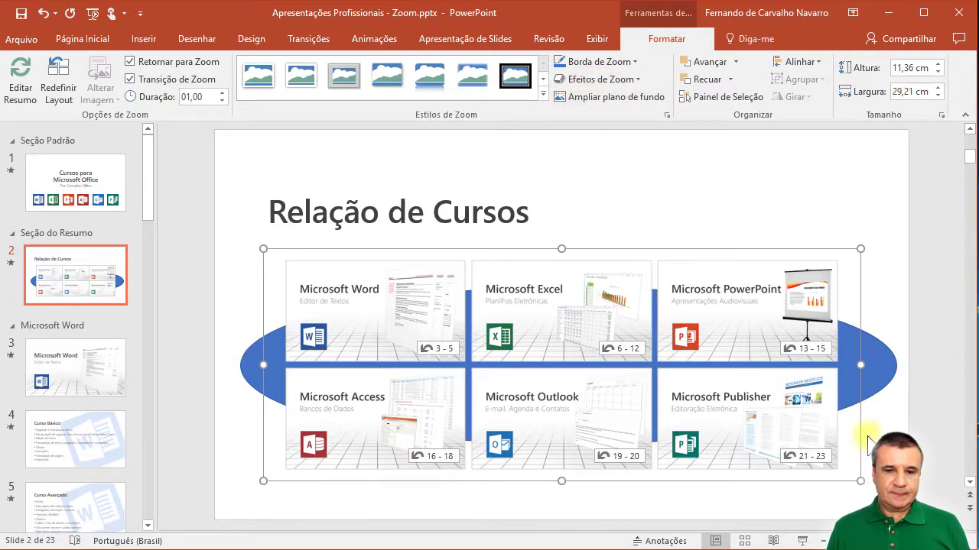
pyautogui.click(886, 365)
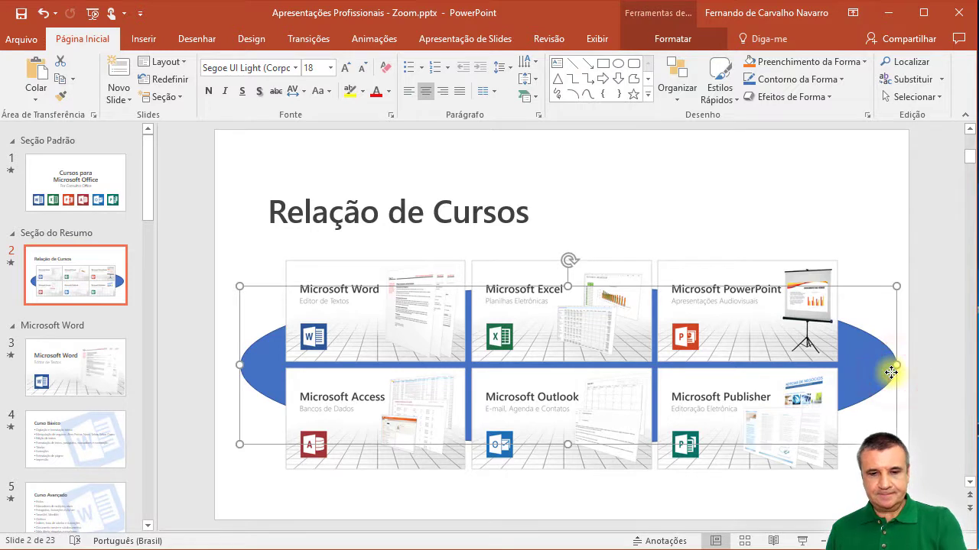
pyautogui.press('Delete')
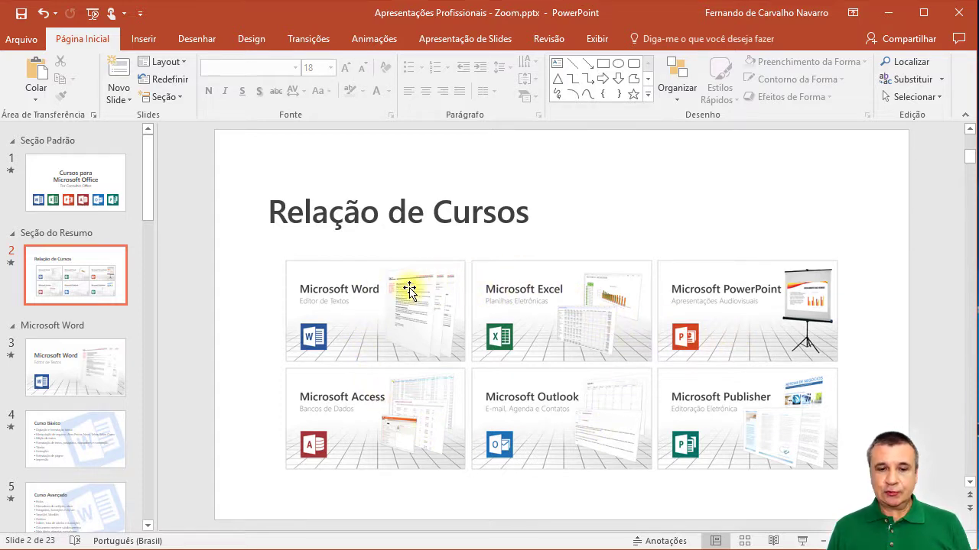
pyautogui.click(727, 312)
pyautogui.moveTo(730, 304); pyautogui.dragTo(753, 290)
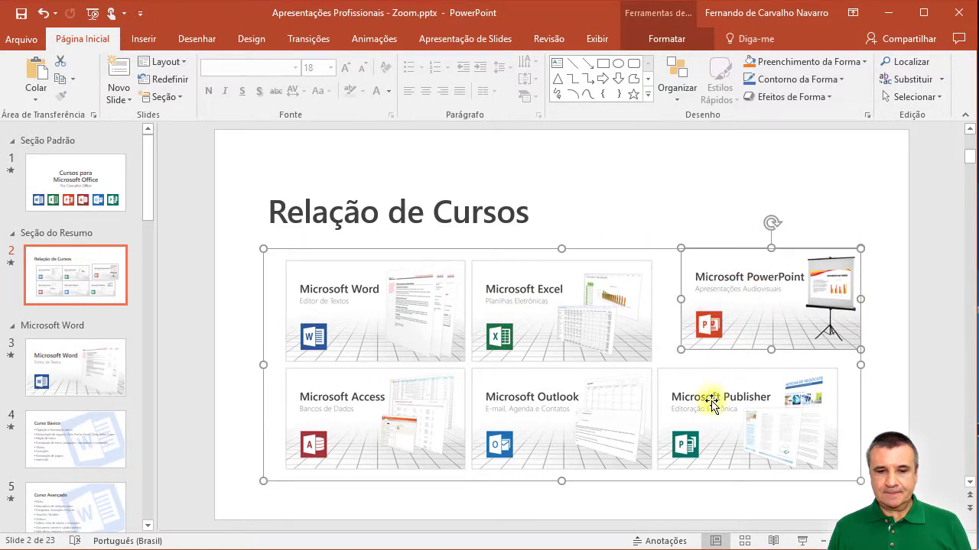
pyautogui.moveTo(709, 400); pyautogui.dragTo(726, 411)
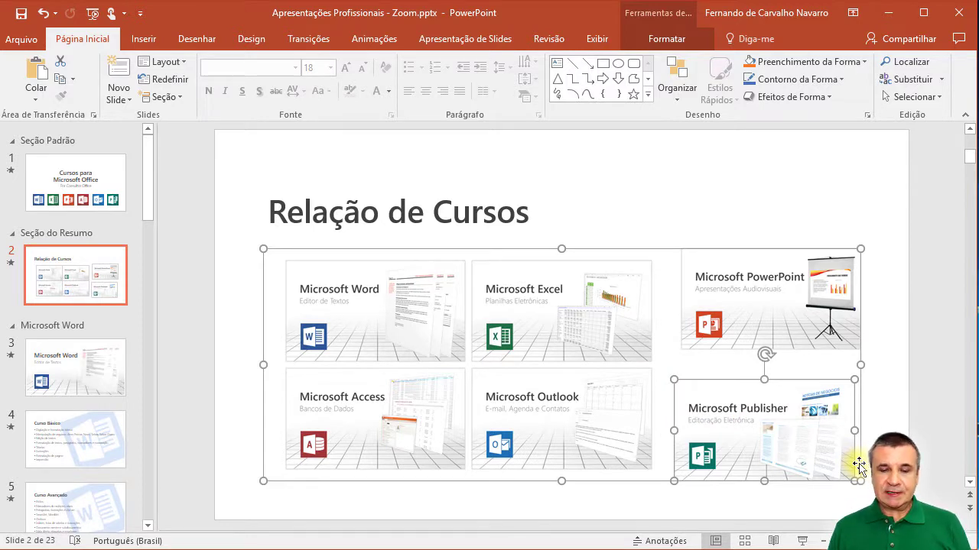
pyautogui.moveTo(764, 353); pyautogui.dragTo(876, 401)
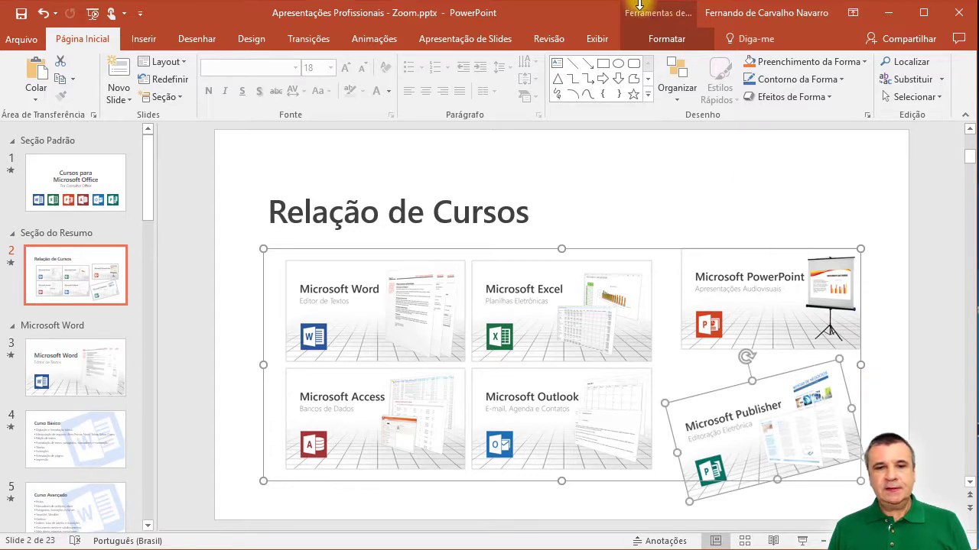
pyautogui.click(663, 42)
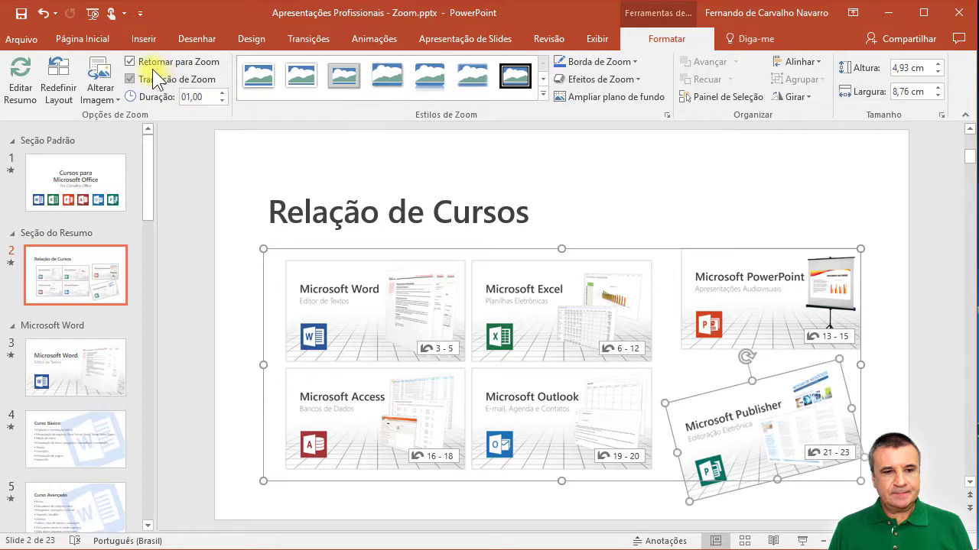
pyautogui.click(57, 82)
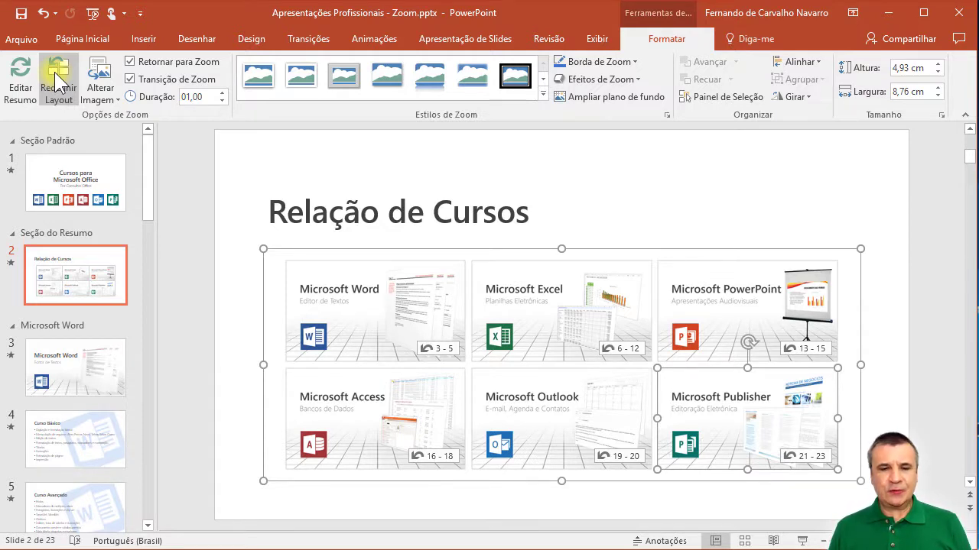
pyautogui.click(57, 81)
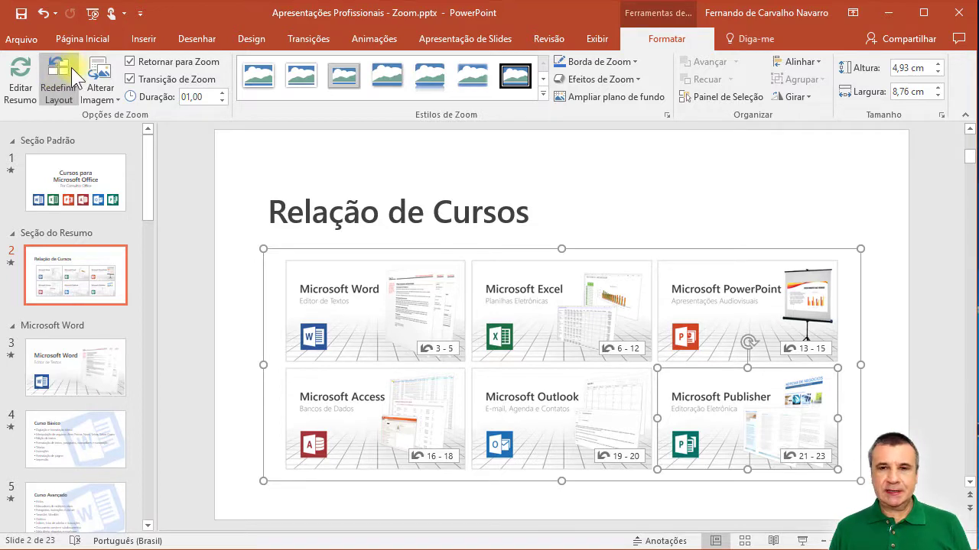
pyautogui.click(180, 153)
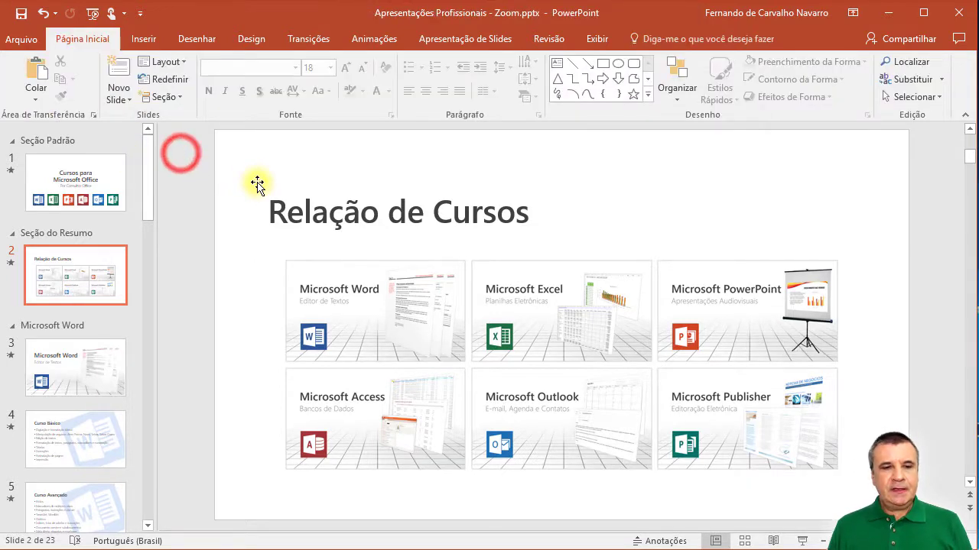
pyautogui.click(352, 300)
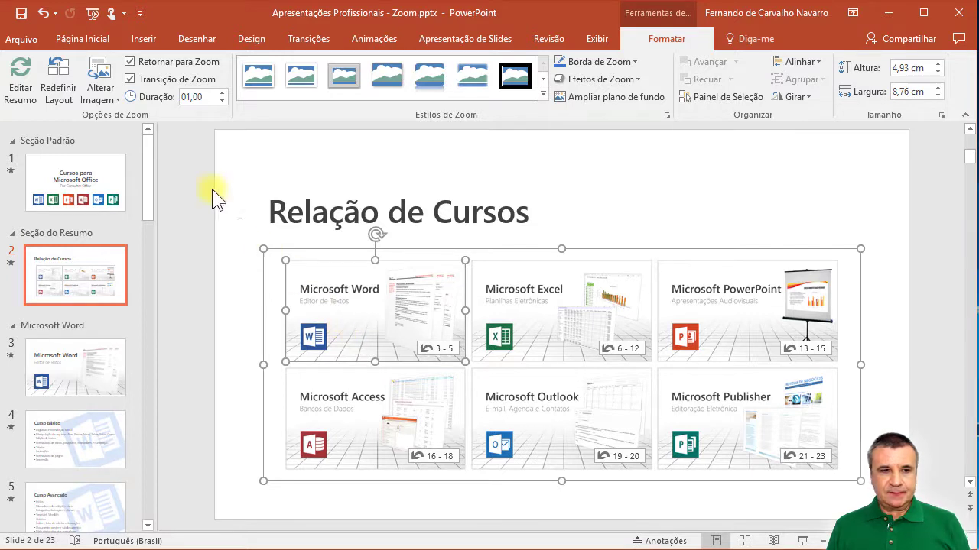
pyautogui.click(107, 86)
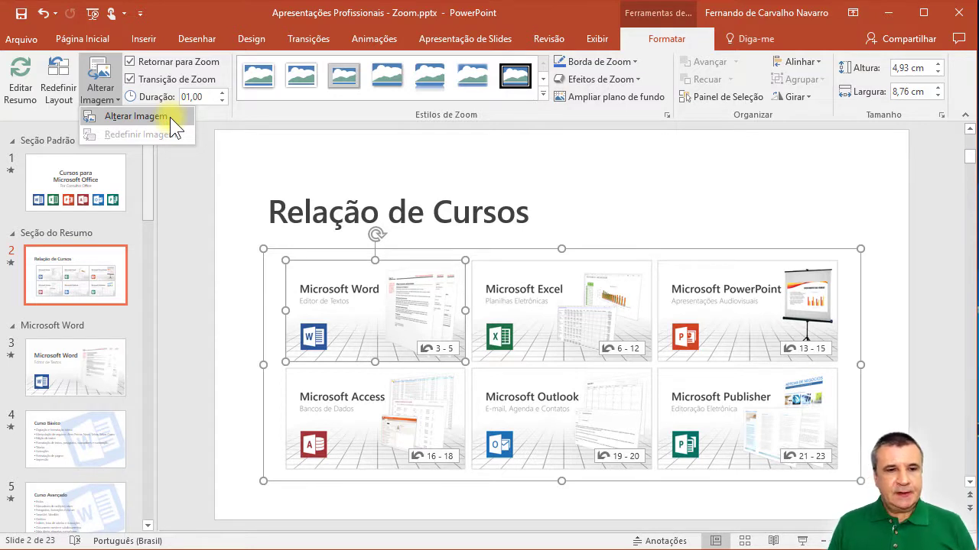
pyautogui.click(194, 175)
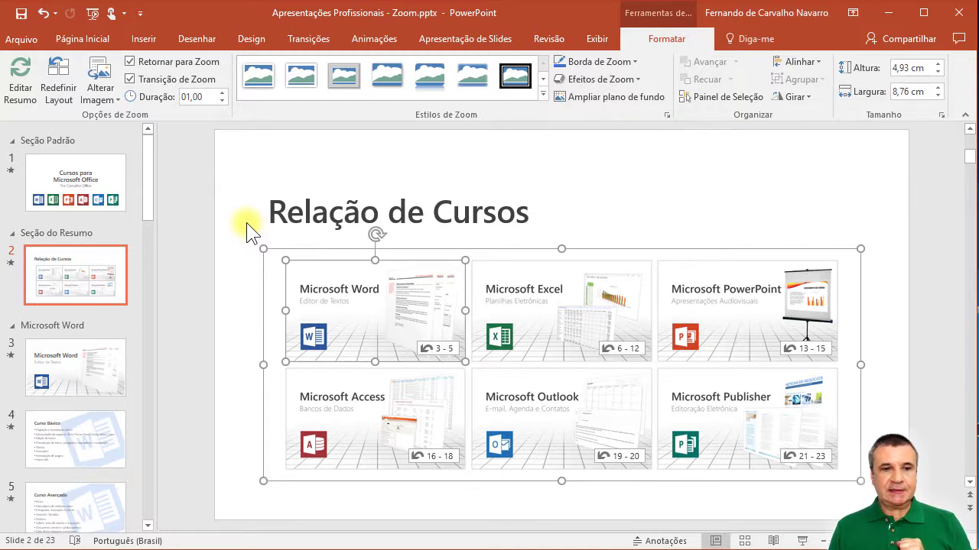
pyautogui.click(133, 65)
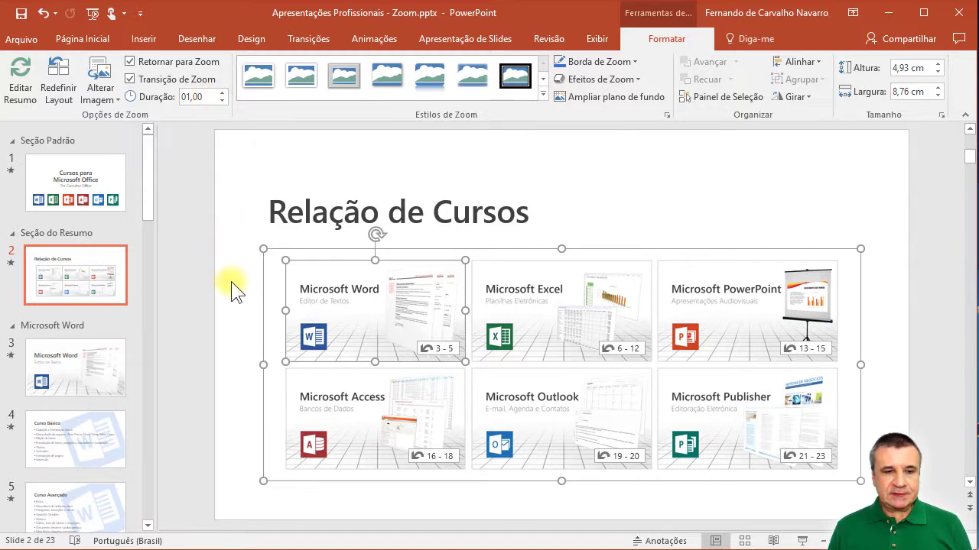
# Set the summary zoom's transition duration to 2 seconds.
pyautogui.click(262, 282)
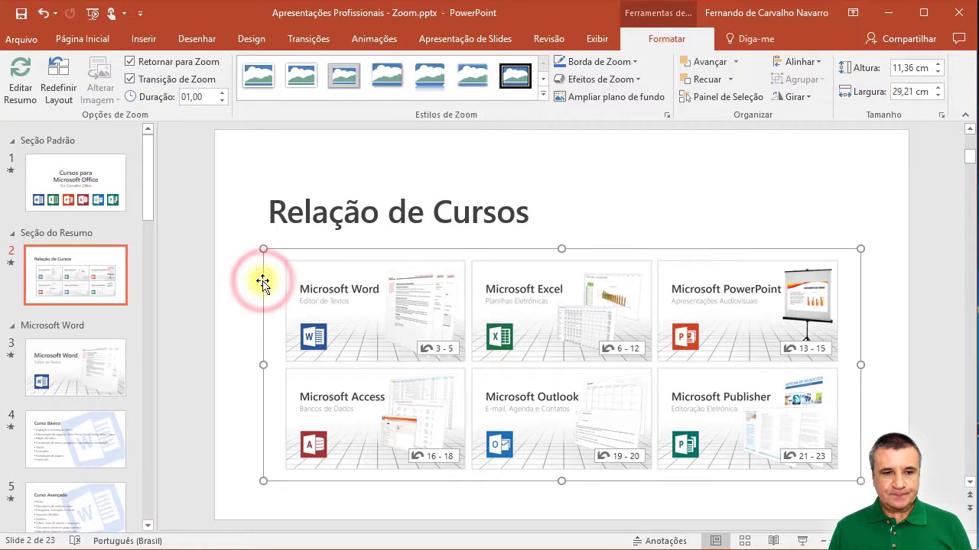
pyautogui.doubleClick(198, 96)
pyautogui.write('2')
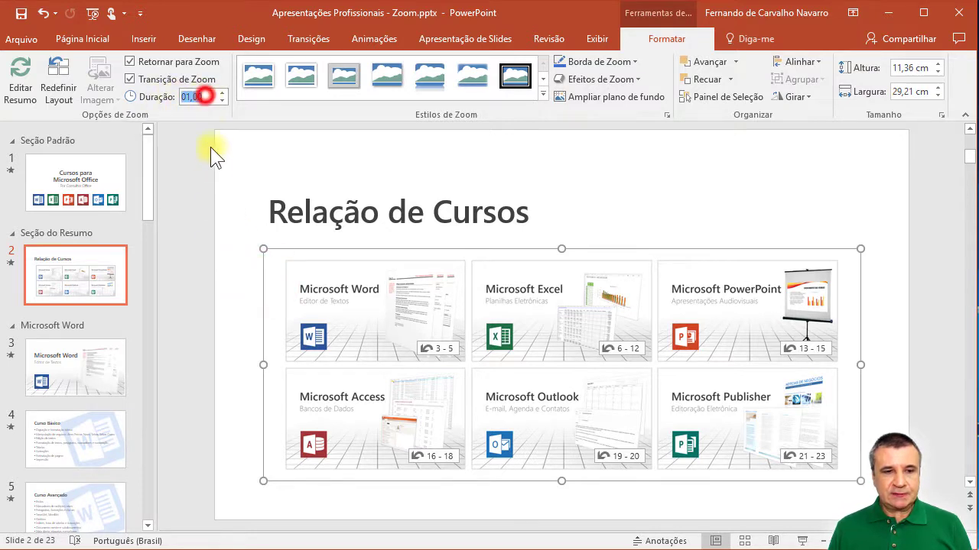
pyautogui.press('Return')
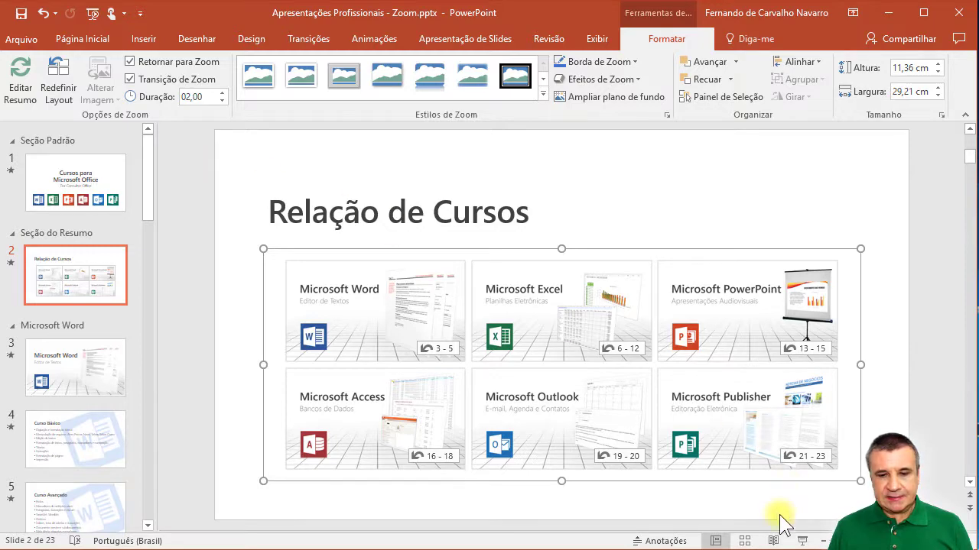
# Play from the summary, zoom through the Publisher section and back, then exit the show.
pyautogui.click(773, 540)
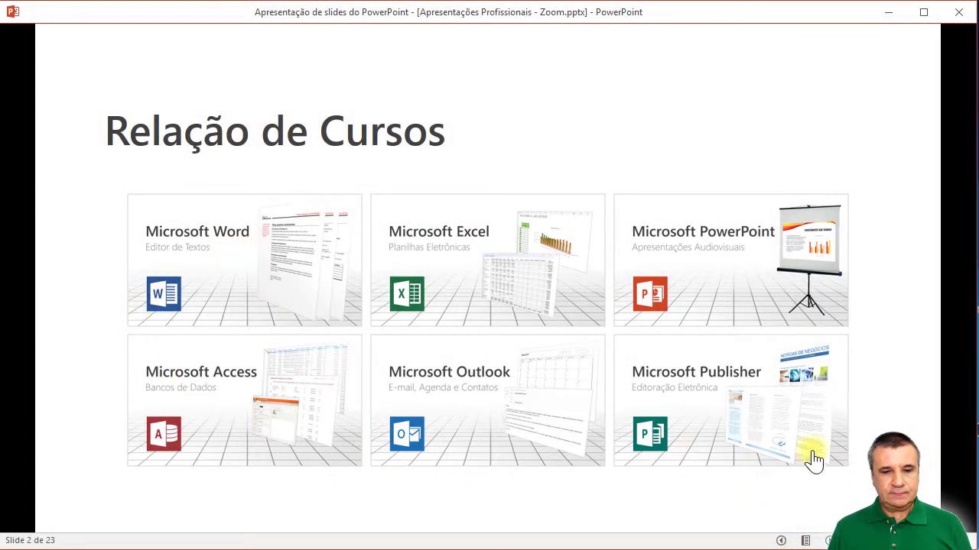
pyautogui.click(720, 398)
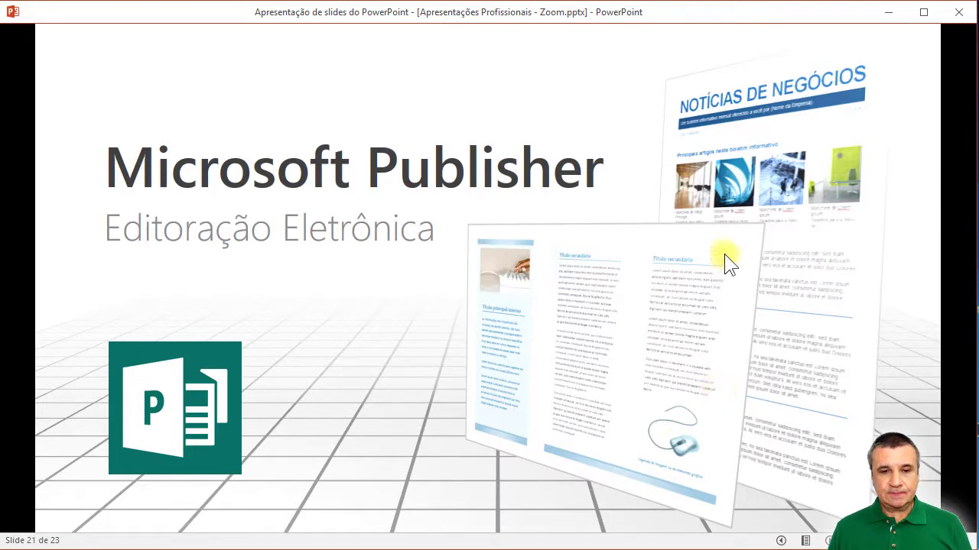
pyautogui.click(666, 352)
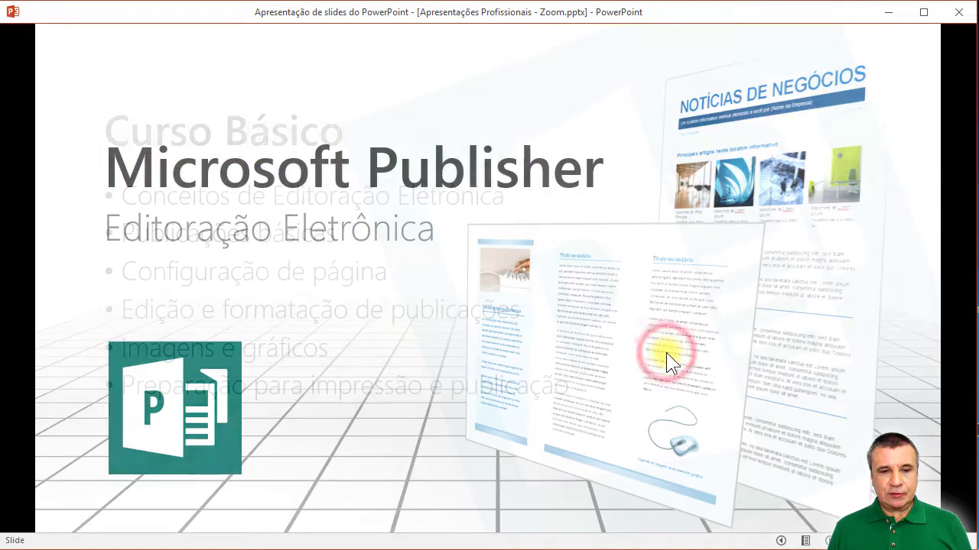
pyautogui.click(666, 354)
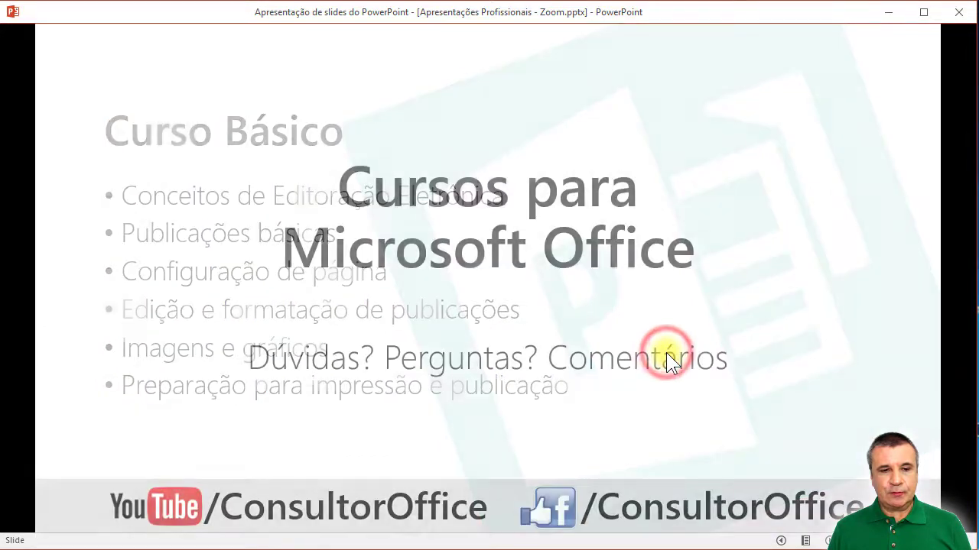
pyautogui.click(666, 357)
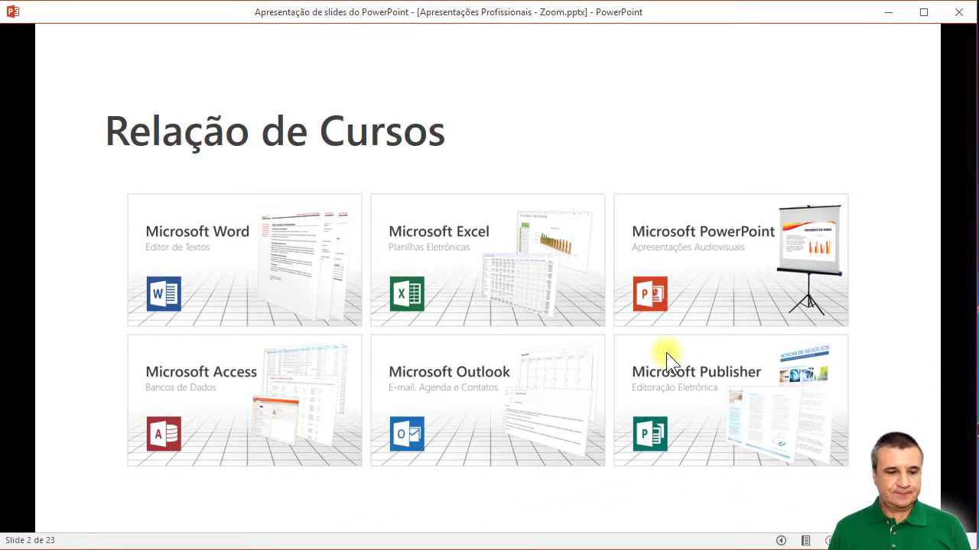
pyautogui.press('Escape')
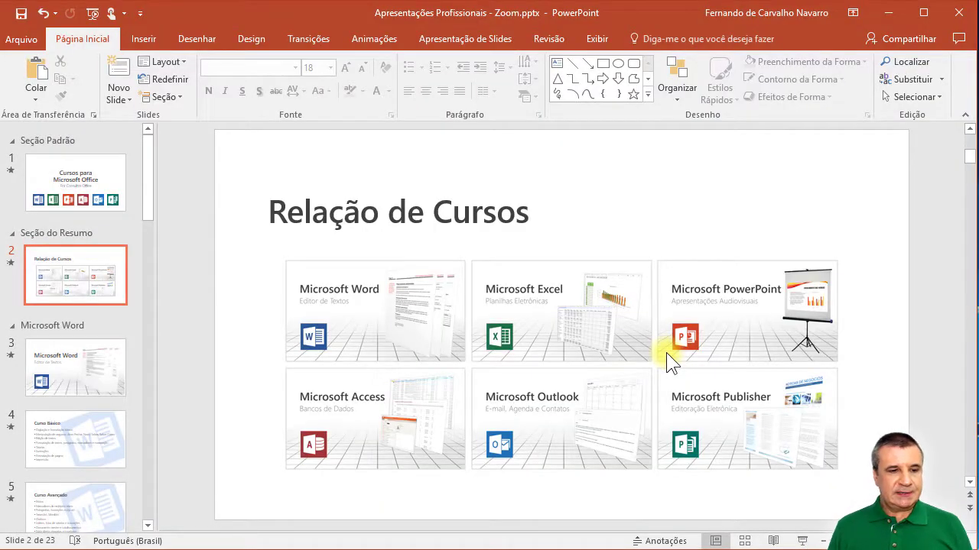
# Resize the whole Relação de Cursos summary zoom grid to 31 cm wide (12,06 cm tall).
pyautogui.click(542, 265)
pyautogui.click(585, 249)
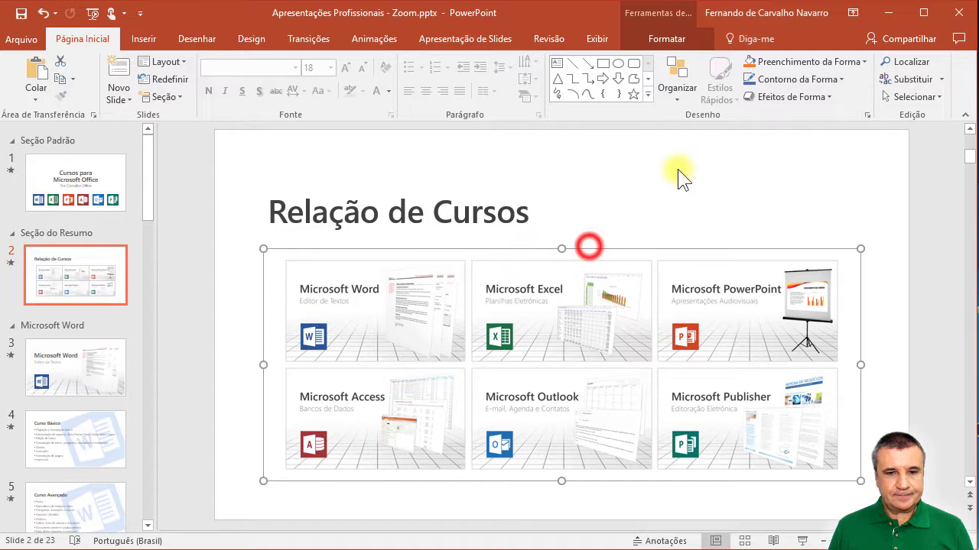
pyautogui.click(656, 35)
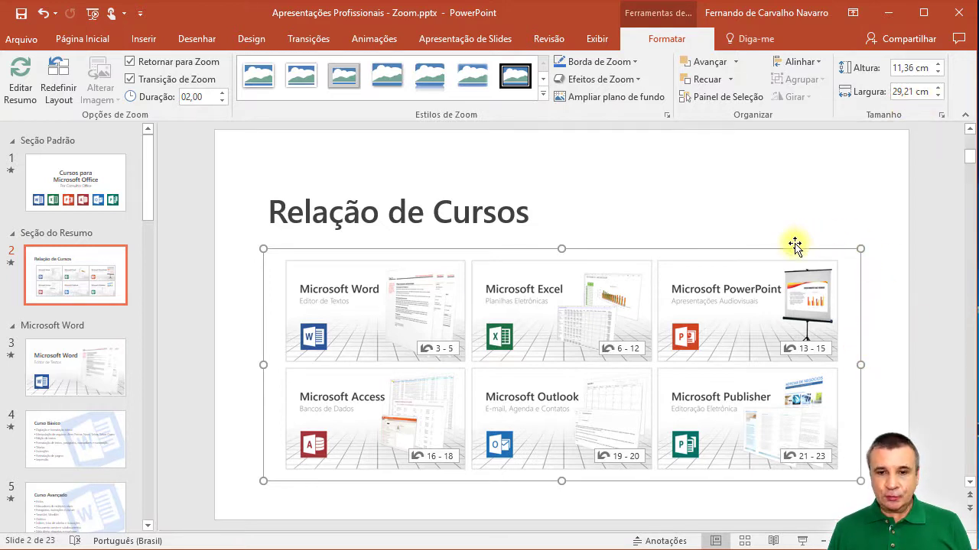
pyautogui.click(911, 91)
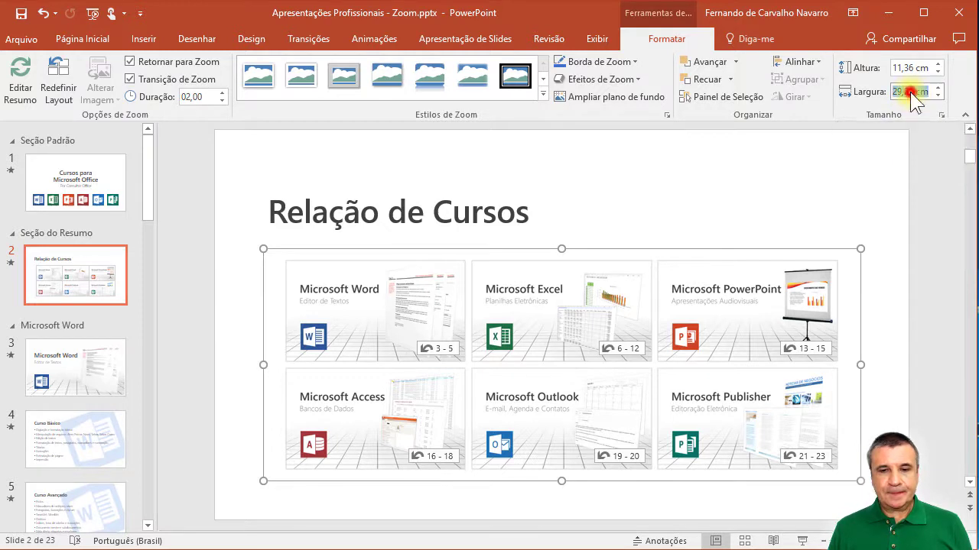
pyautogui.write('31')
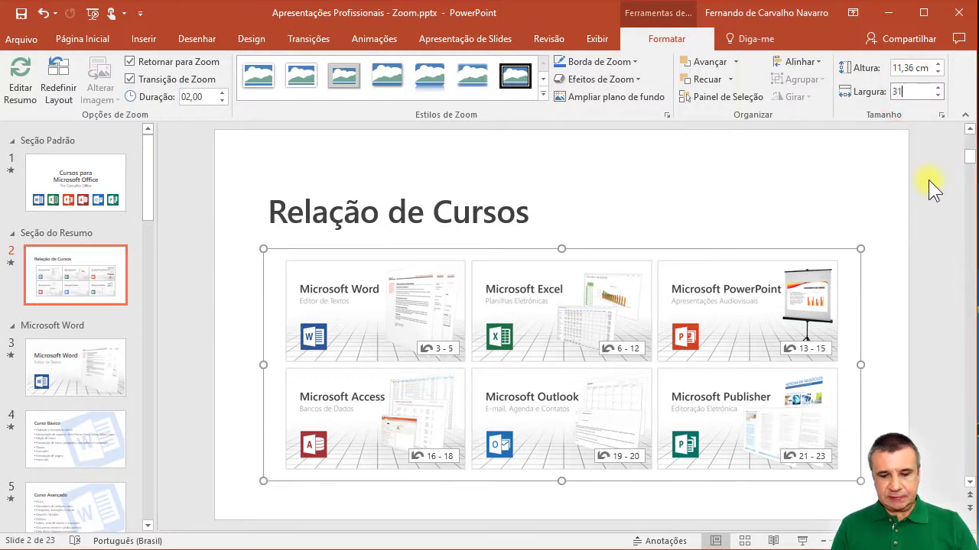
pyautogui.press('Return')
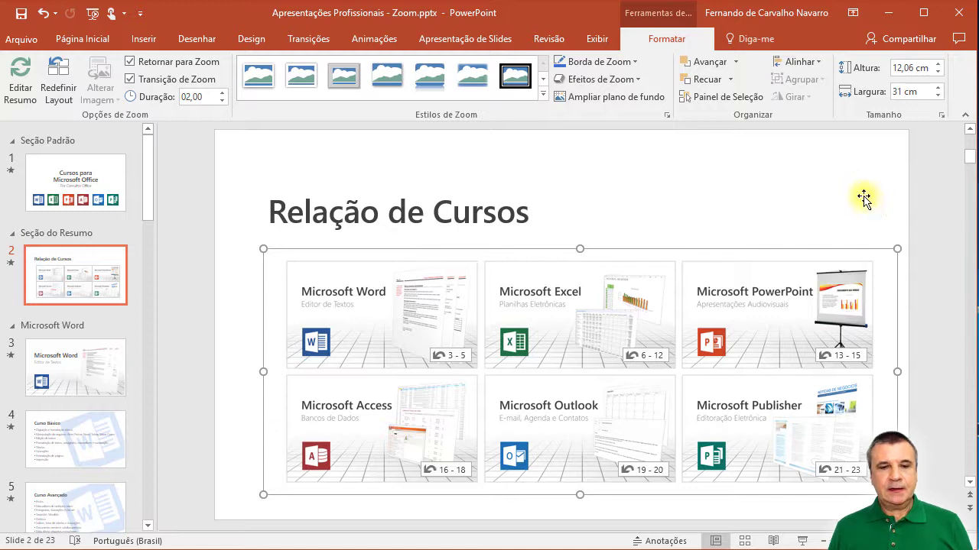
# Centre the enlarged summary zoom horizontally on the slide with Alinhar > Centralizar, then deselect it.
pyautogui.click(796, 65)
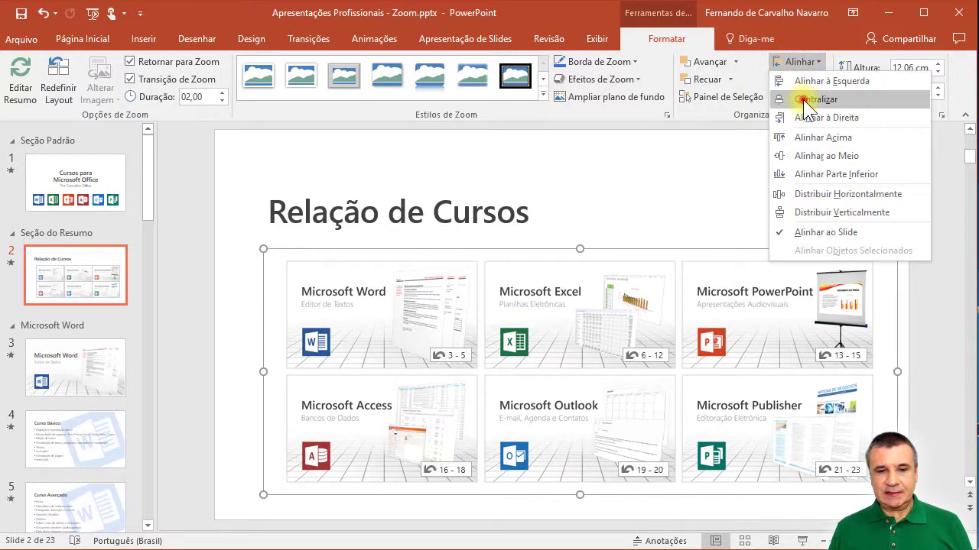
pyautogui.click(803, 99)
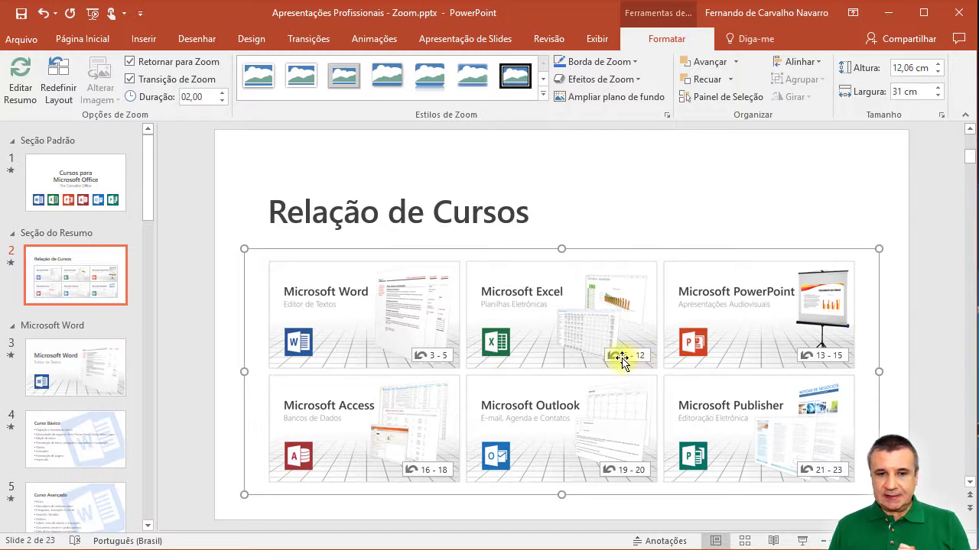
pyautogui.click(598, 39)
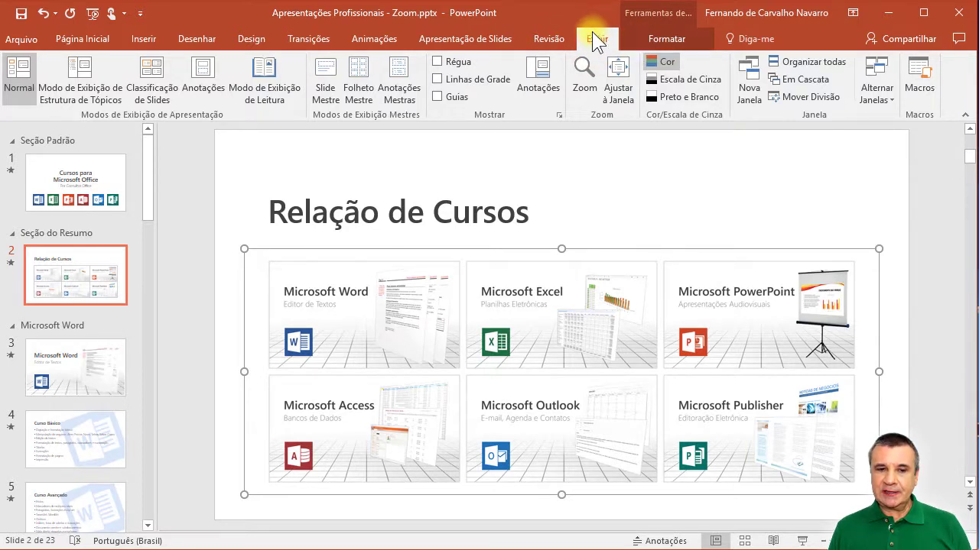
pyautogui.click(660, 12)
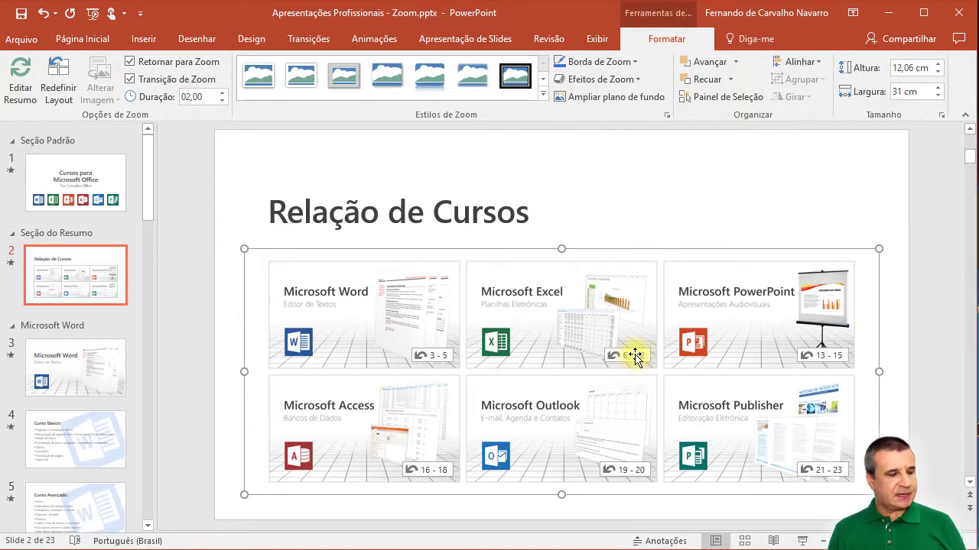
pyautogui.click(195, 293)
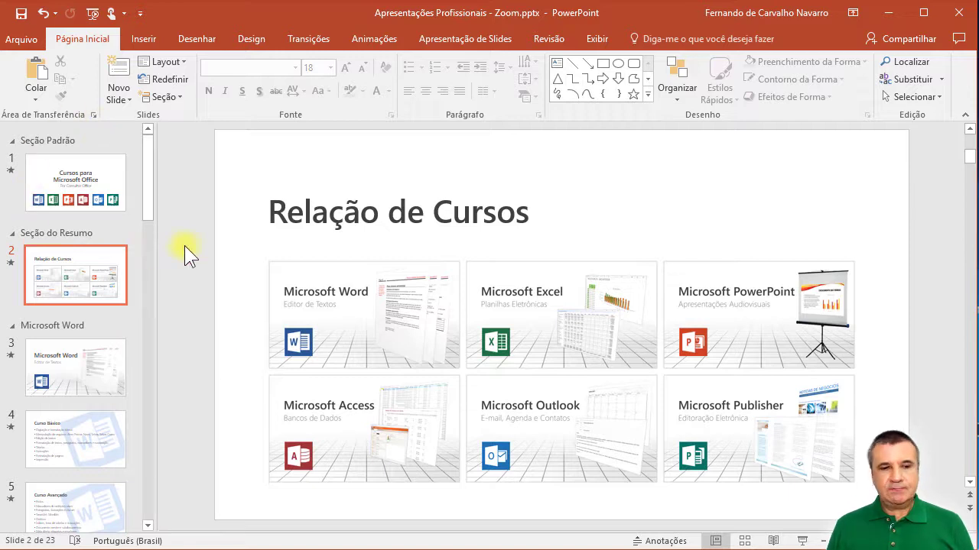
# On the Cursos para Microsoft Office title slide, start inserting a Zoom de Seção.
pyautogui.click(78, 175)
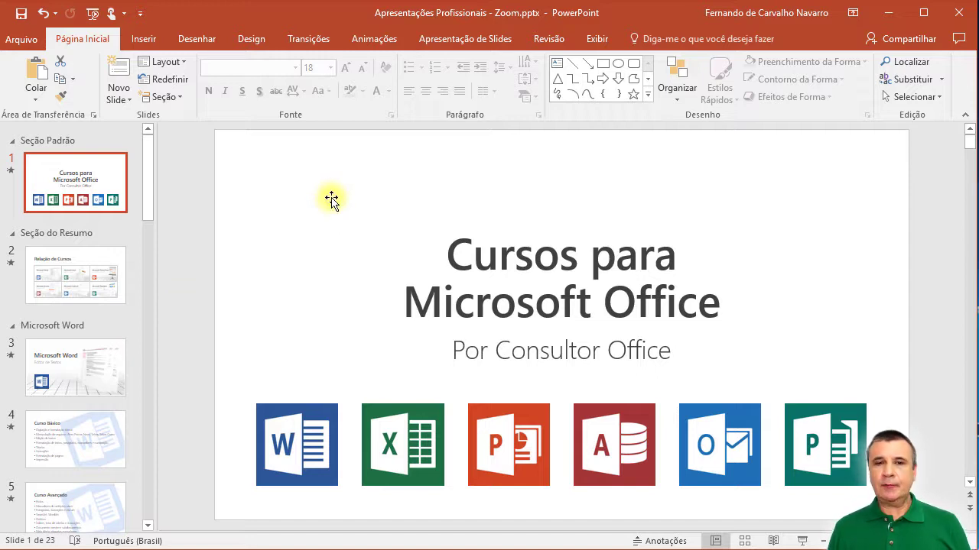
pyautogui.click(139, 40)
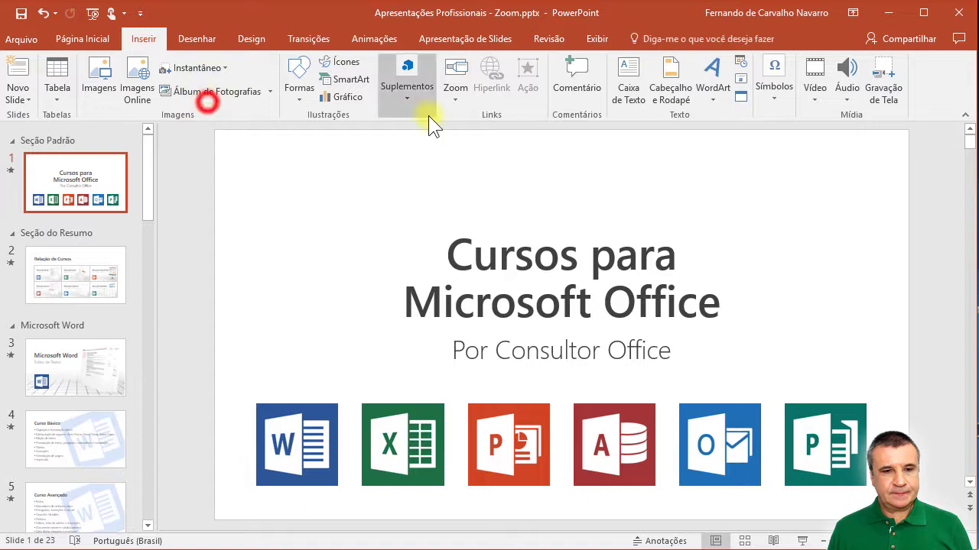
pyautogui.click(454, 91)
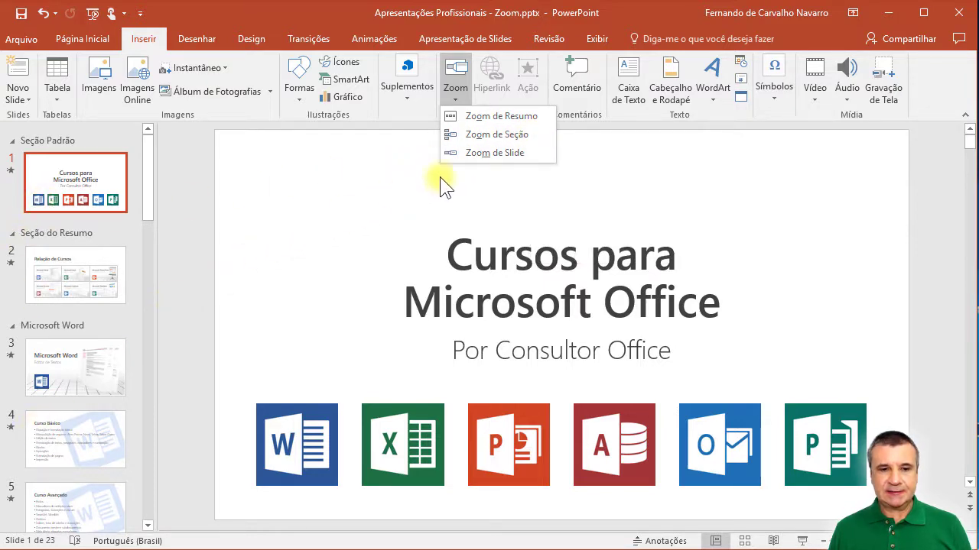
pyautogui.click(504, 135)
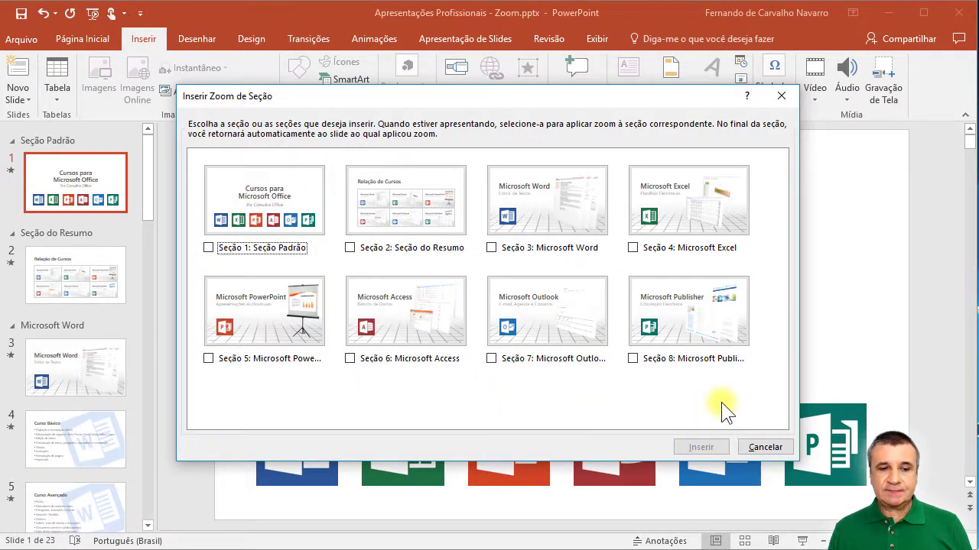
# Insert section zooms for the Microsoft Excel and Microsoft PowerPoint sections.
pyautogui.click(633, 248)
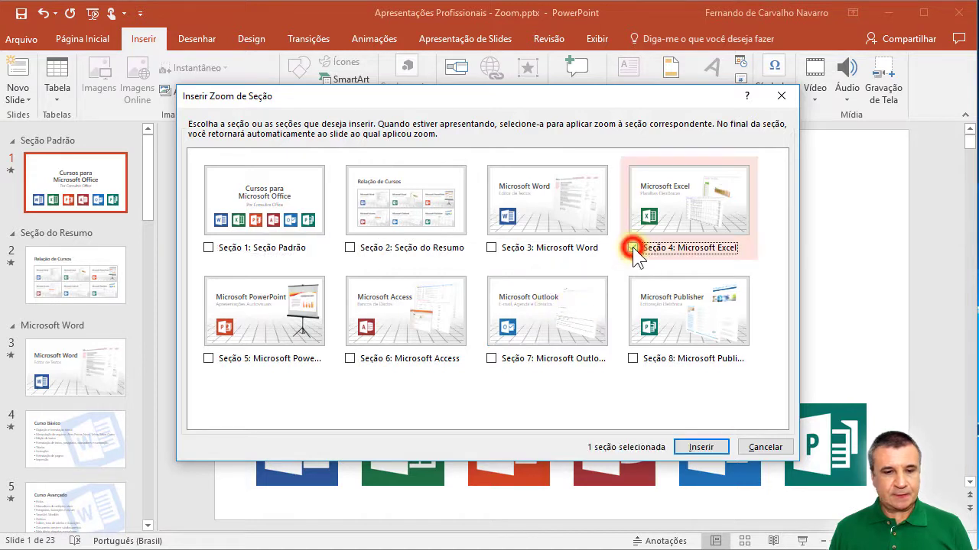
pyautogui.click(210, 359)
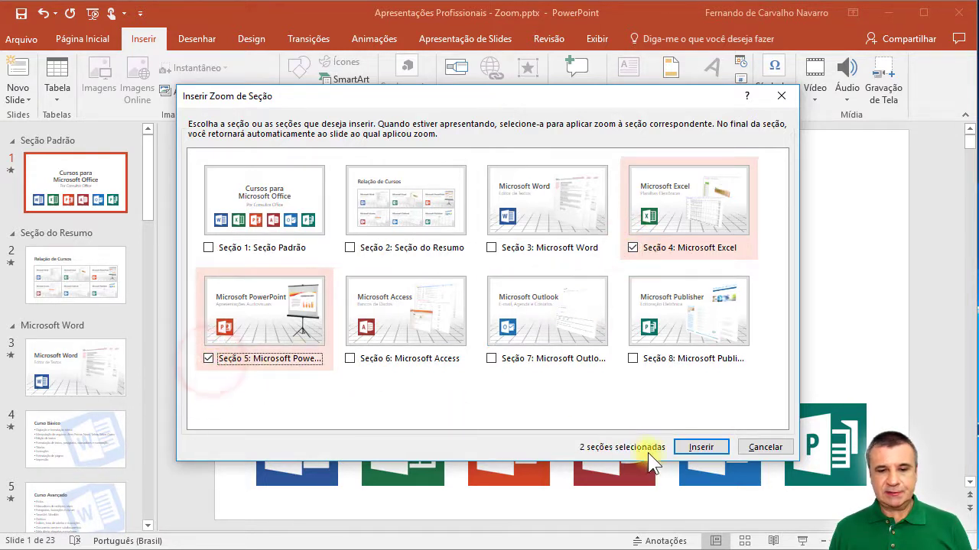
pyautogui.click(702, 449)
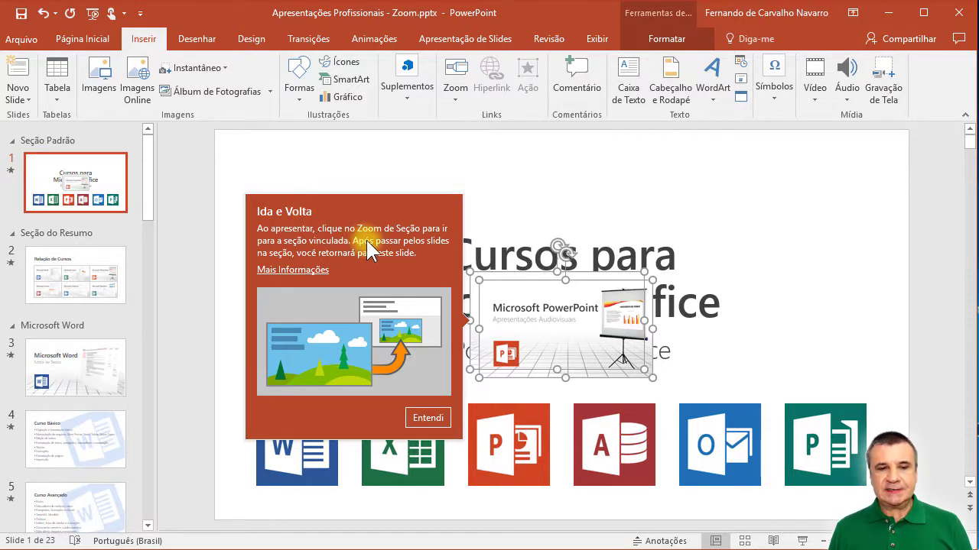
# Dismiss the tip and move the PowerPoint section zoom to the top-right, level with the Excel zoom.
pyautogui.click(429, 418)
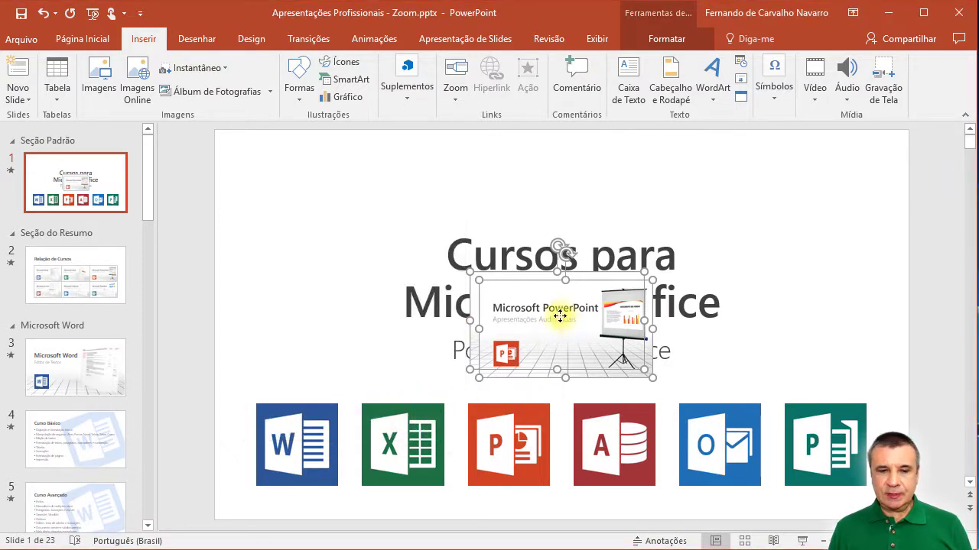
pyautogui.moveTo(561, 334)
pyautogui.mouseDown()
pyautogui.moveTo(464, 245)
pyautogui.moveTo(364, 218)
pyautogui.moveTo(334, 223)
pyautogui.mouseUp()
pyautogui.click(272, 312)
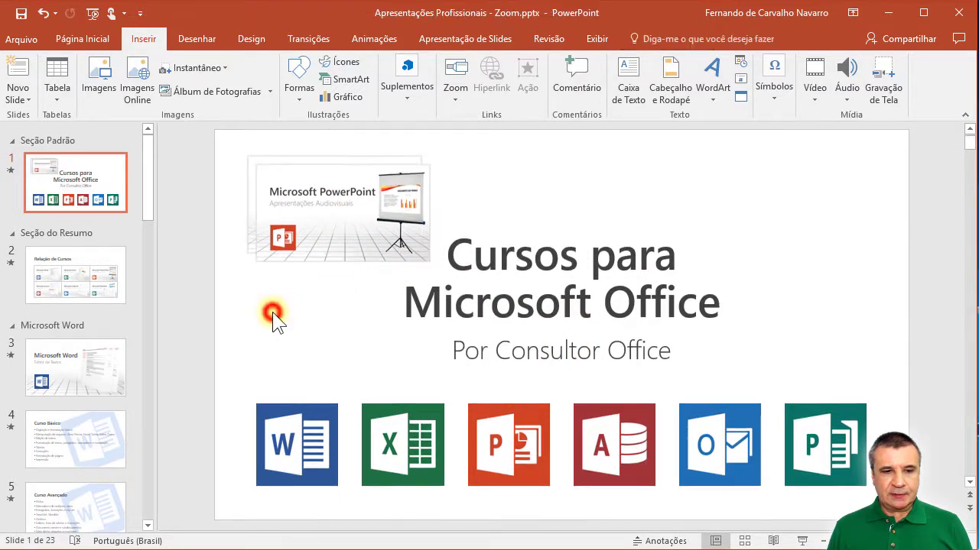
pyautogui.moveTo(306, 219)
pyautogui.mouseDown()
pyautogui.moveTo(743, 295)
pyautogui.moveTo(763, 208)
pyautogui.moveTo(755, 207)
pyautogui.mouseUp()
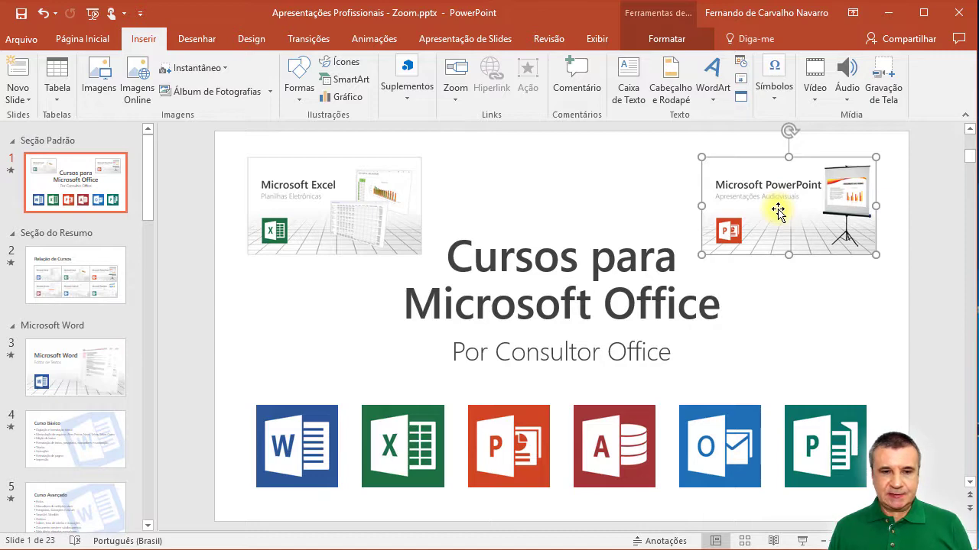
pyautogui.moveTo(778, 210)
pyautogui.mouseDown()
pyautogui.moveTo(542, 245)
pyautogui.moveTo(451, 242)
pyautogui.mouseUp()
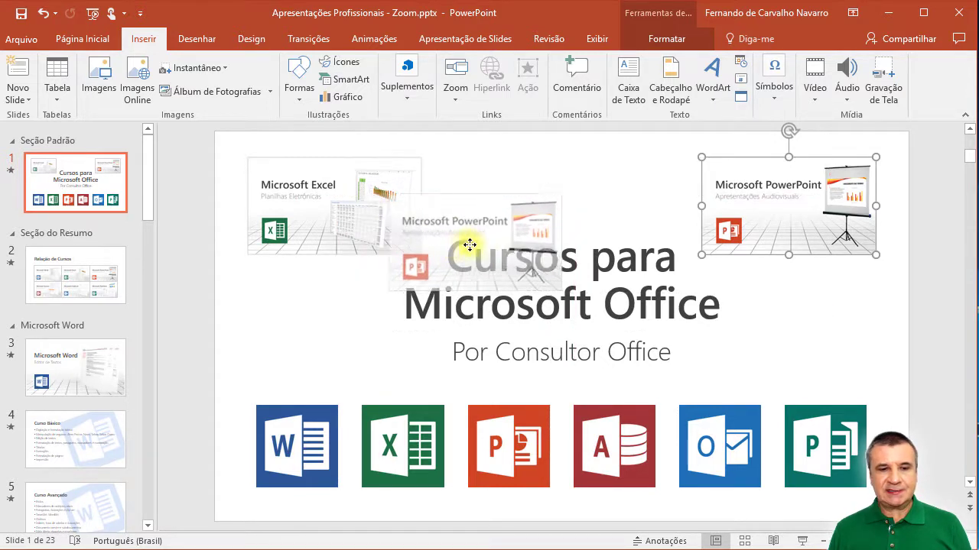
pyautogui.moveTo(451, 242)
pyautogui.mouseDown()
pyautogui.moveTo(498, 241)
pyautogui.moveTo(534, 208)
pyautogui.mouseUp()
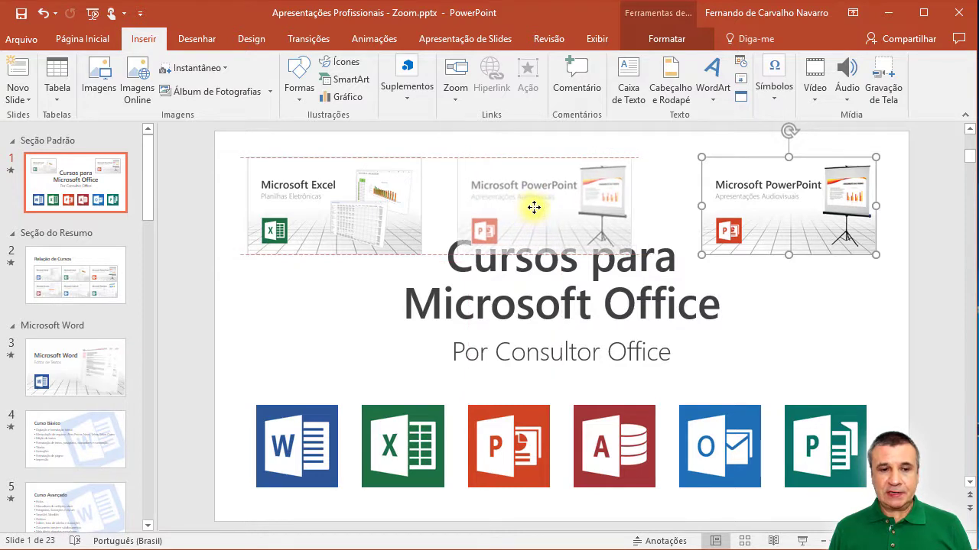
pyautogui.moveTo(534, 207); pyautogui.dragTo(782, 208)
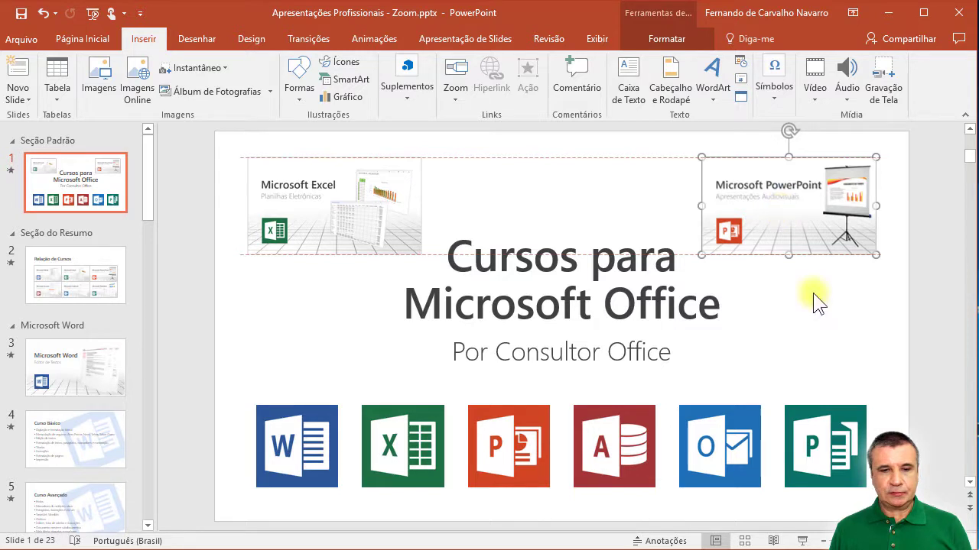
pyautogui.click(948, 345)
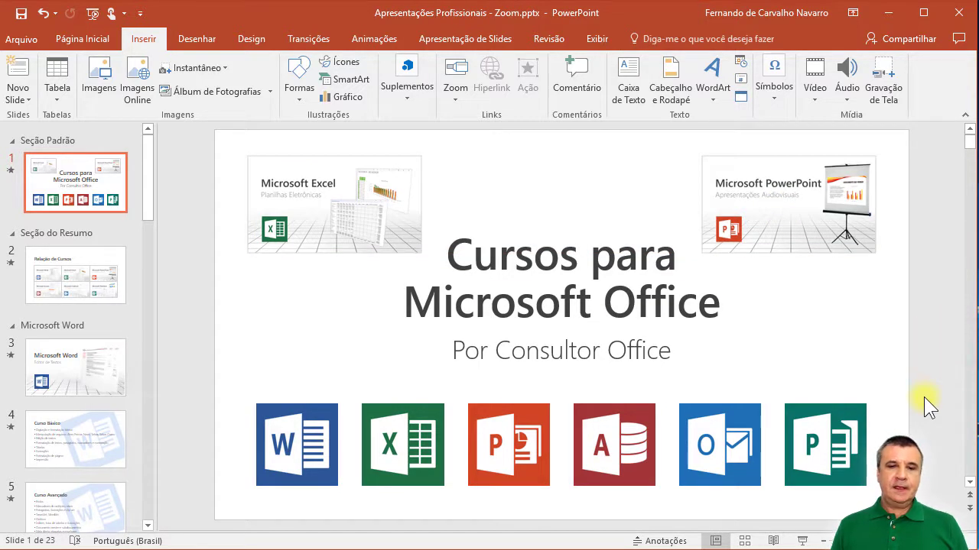
pyautogui.click(773, 540)
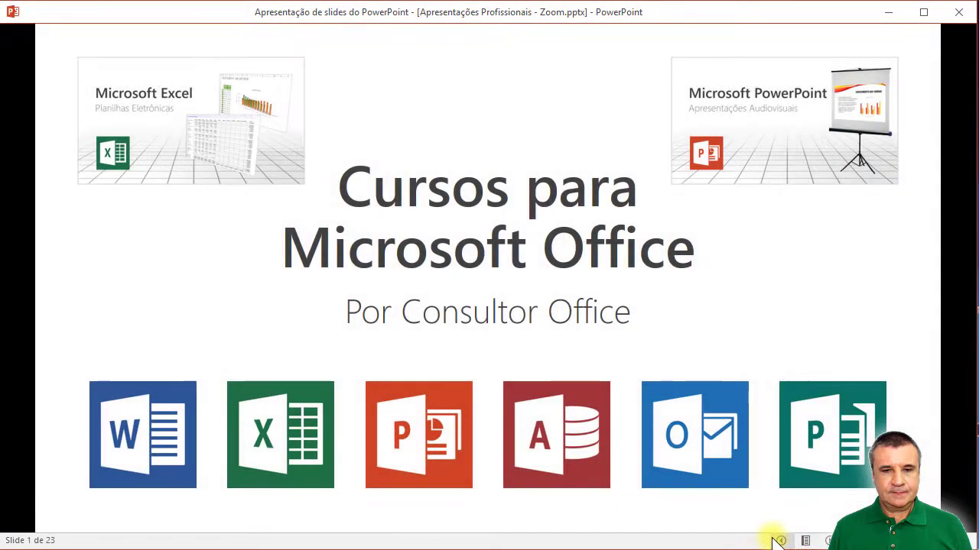
pyautogui.click(228, 114)
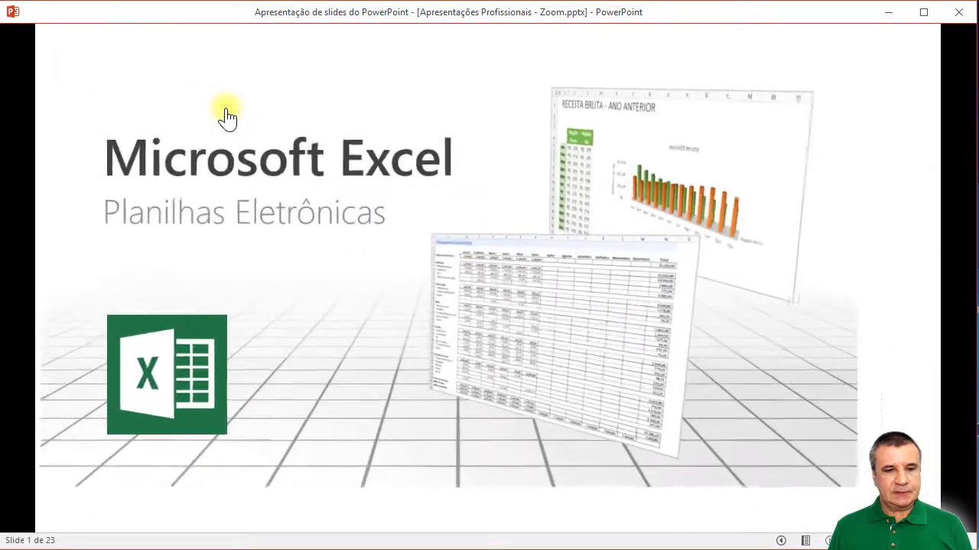
pyautogui.click(350, 321)
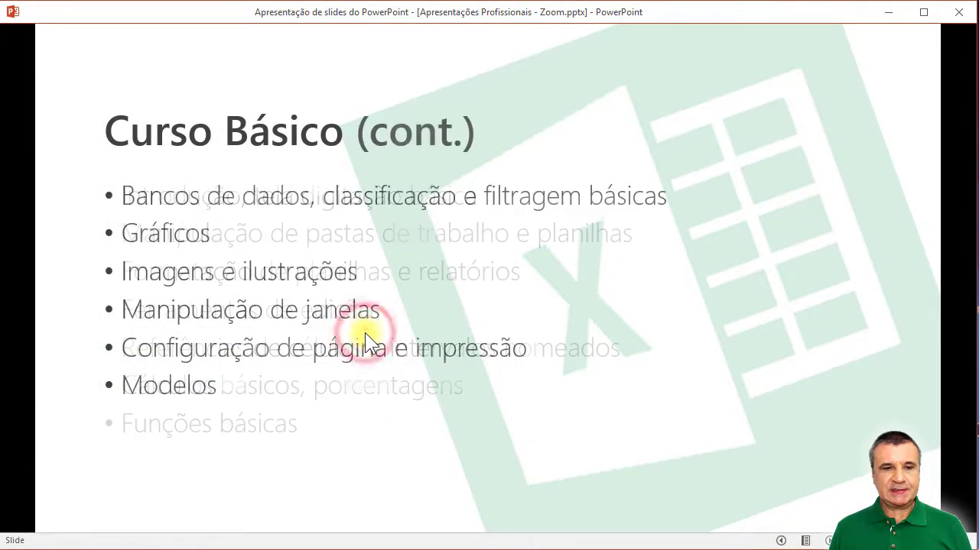
pyautogui.click(364, 332)
pyautogui.click(365, 337)
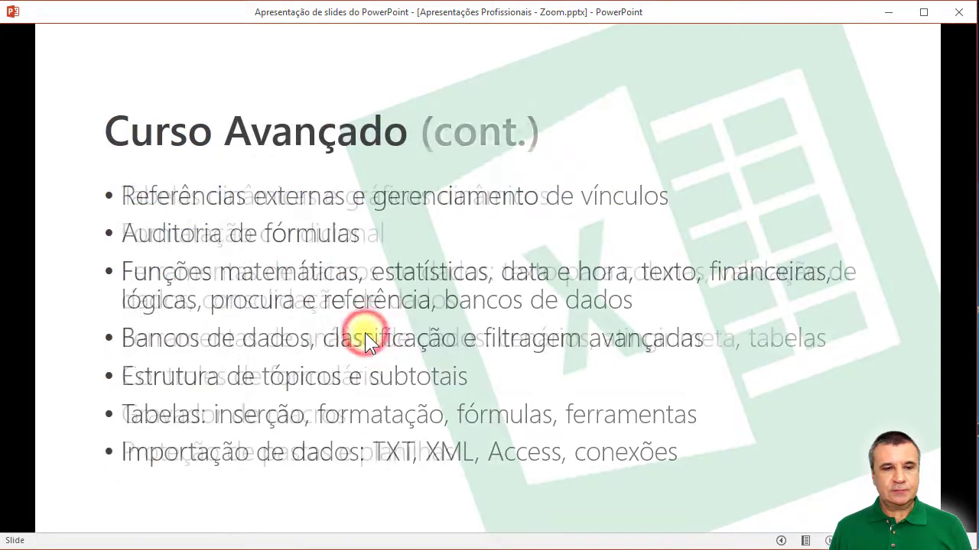
pyautogui.click(365, 338)
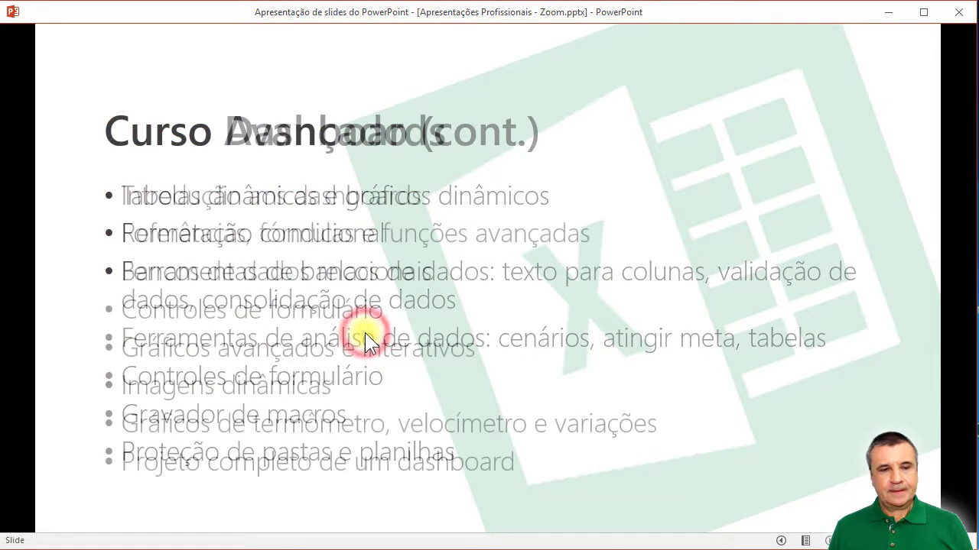
pyautogui.click(365, 337)
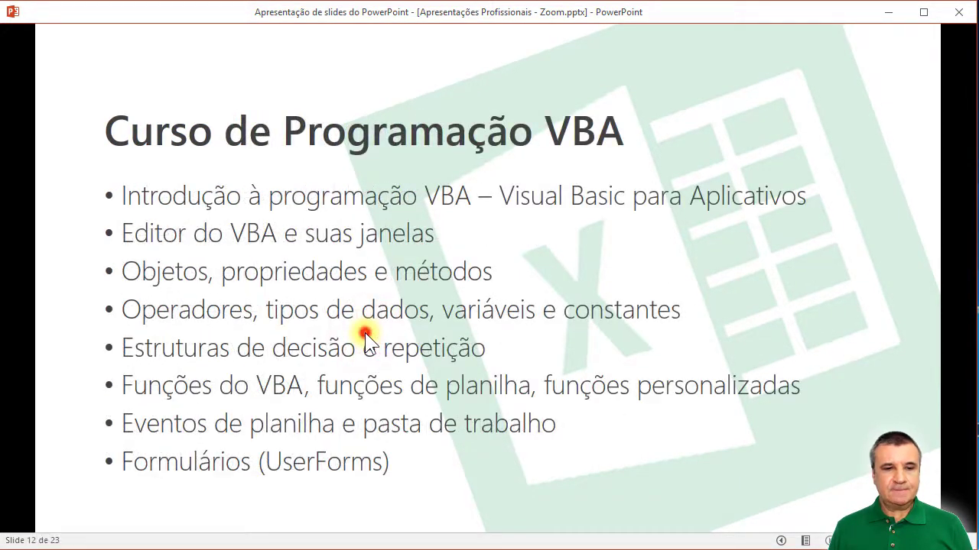
pyautogui.click(364, 334)
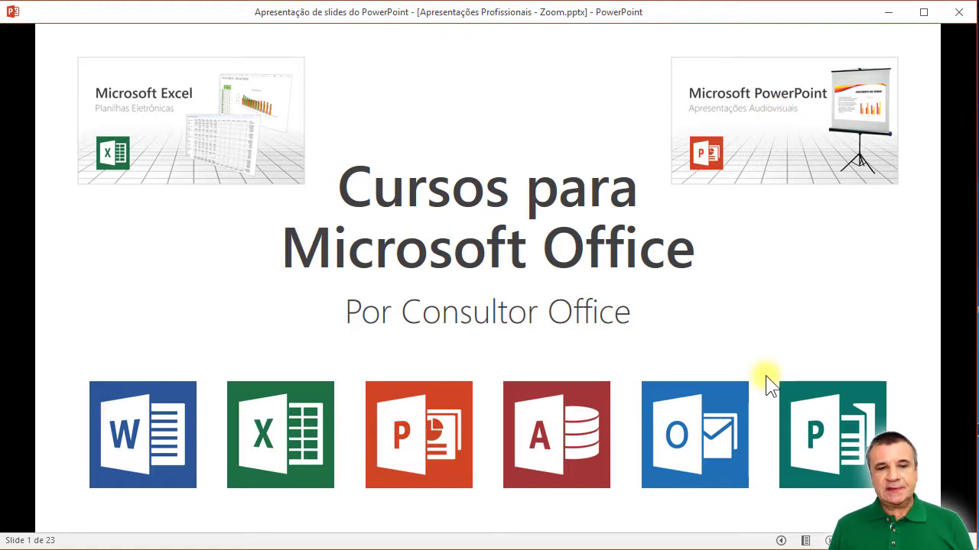
pyautogui.press('Escape')
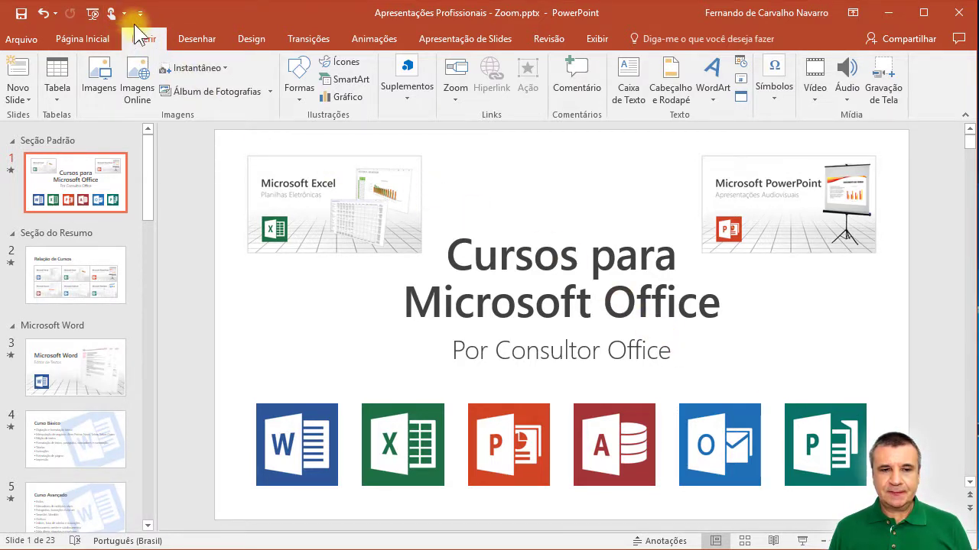
# Insert a Zoom de Slide on the title slide targeting the closing slide 23.
pyautogui.click(459, 98)
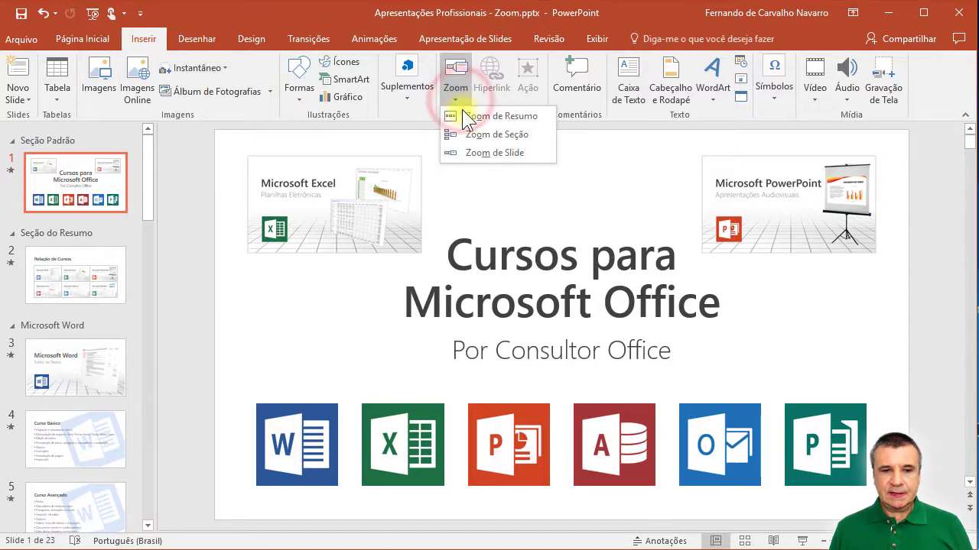
pyautogui.click(518, 152)
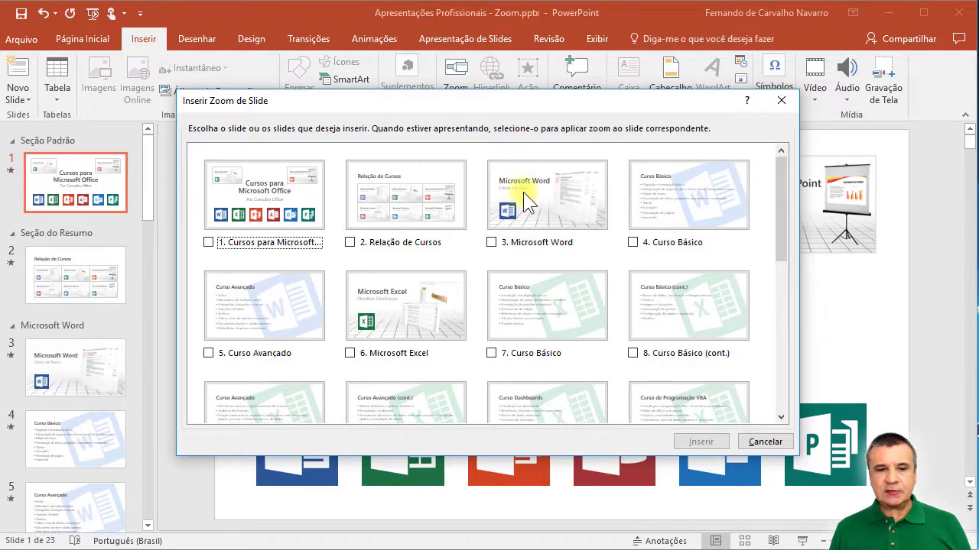
pyautogui.click(780, 245)
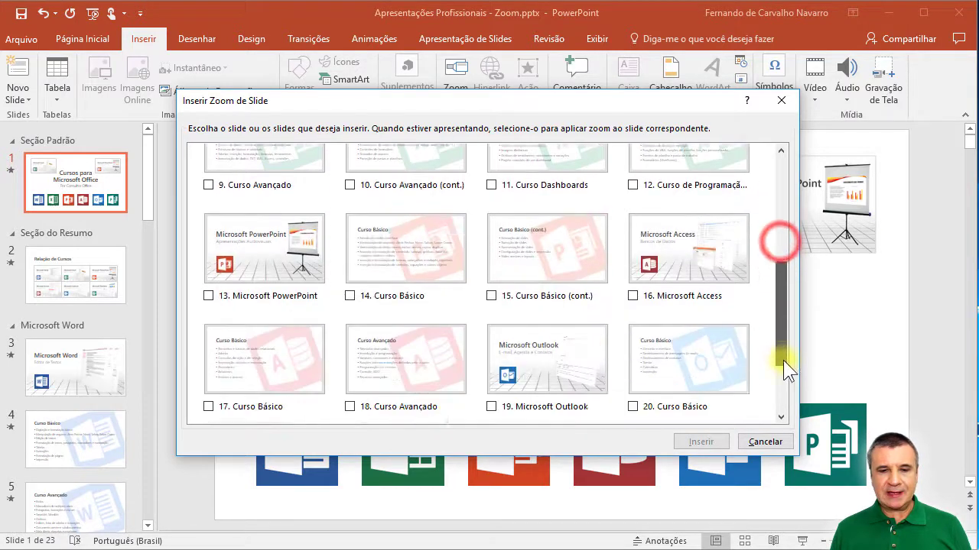
pyautogui.moveTo(780, 245); pyautogui.dragTo(780, 395)
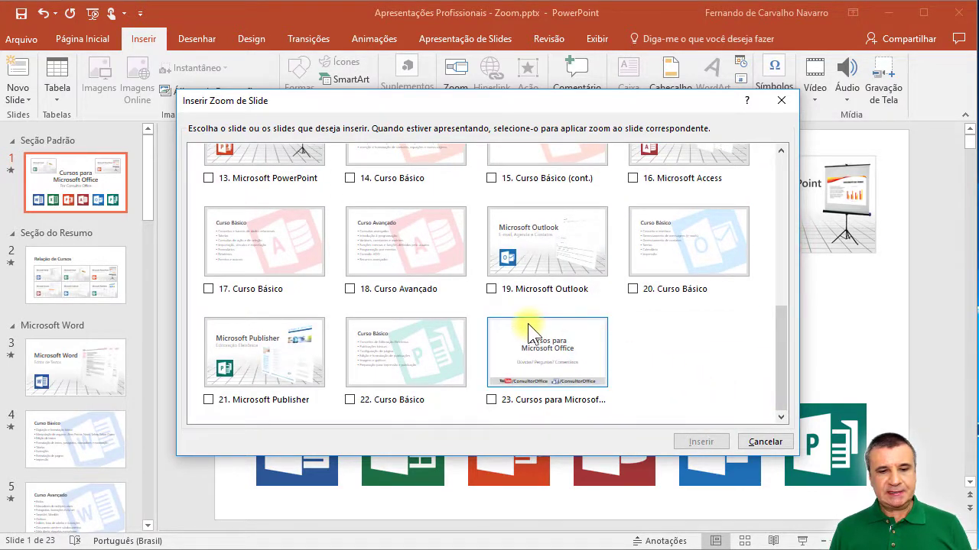
pyautogui.click(492, 398)
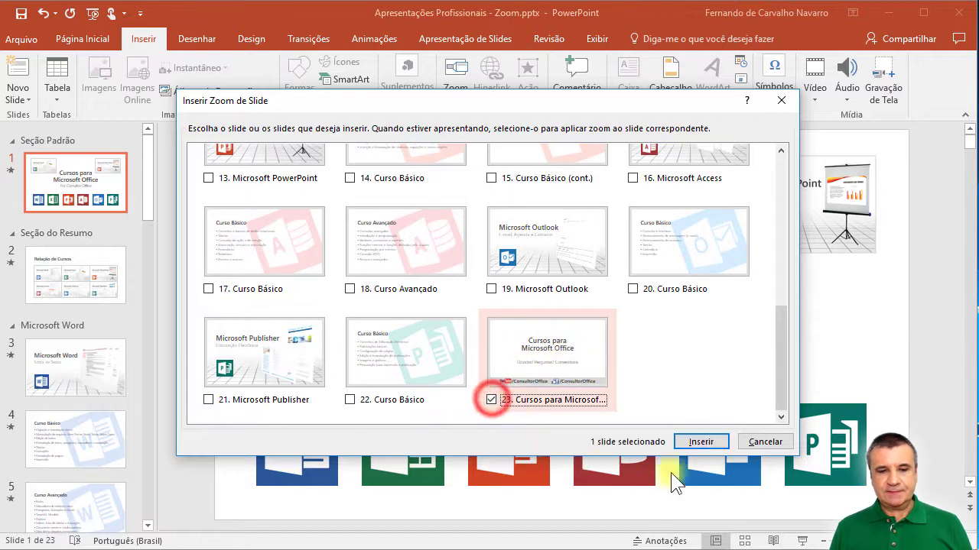
pyautogui.click(699, 443)
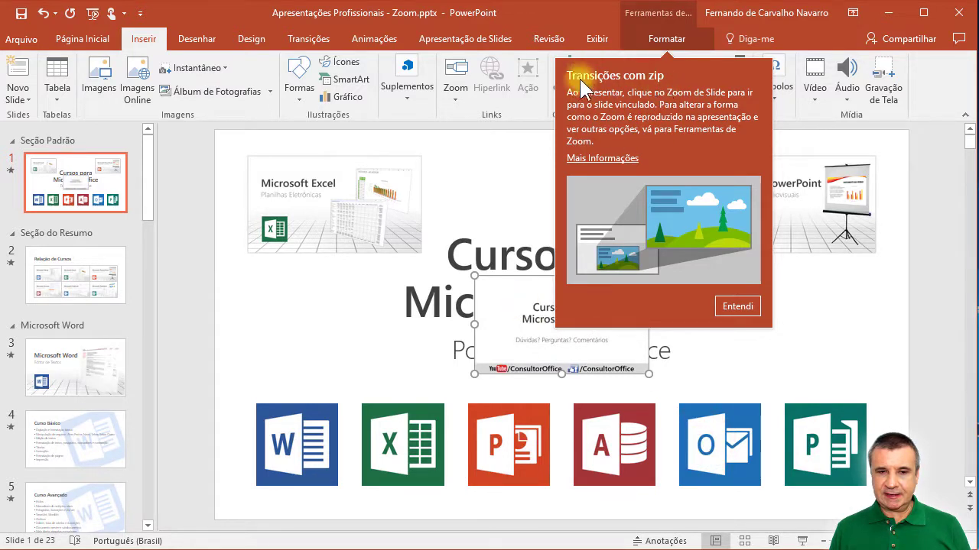
# Move the slide 23 zoom below the PowerPoint thumbnail, shrink it, then preview in reading view.
pyautogui.click(742, 308)
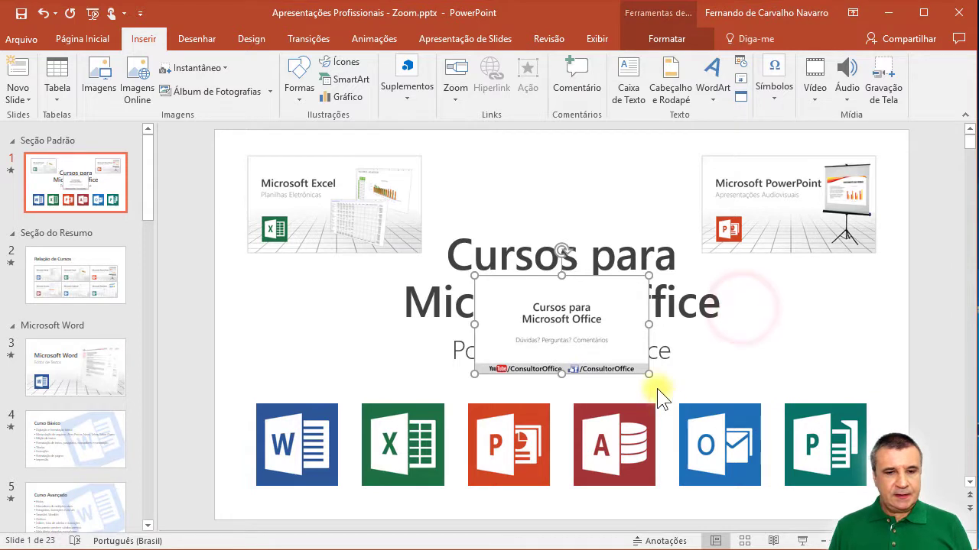
pyautogui.moveTo(553, 336)
pyautogui.mouseDown()
pyautogui.moveTo(425, 335)
pyautogui.moveTo(782, 344)
pyautogui.mouseUp()
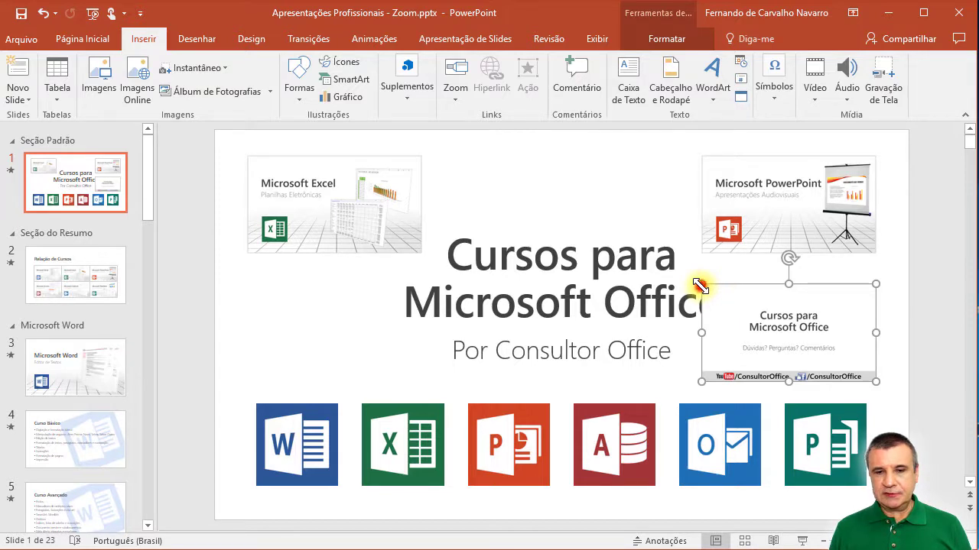
pyautogui.moveTo(701, 283)
pyautogui.mouseDown()
pyautogui.moveTo(753, 316)
pyautogui.moveTo(839, 330)
pyautogui.mouseUp()
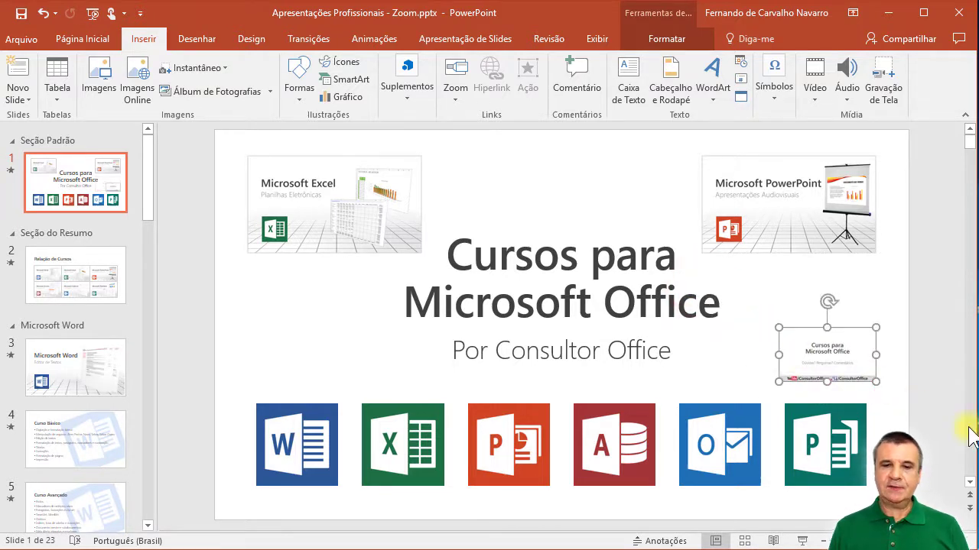
pyautogui.click(935, 389)
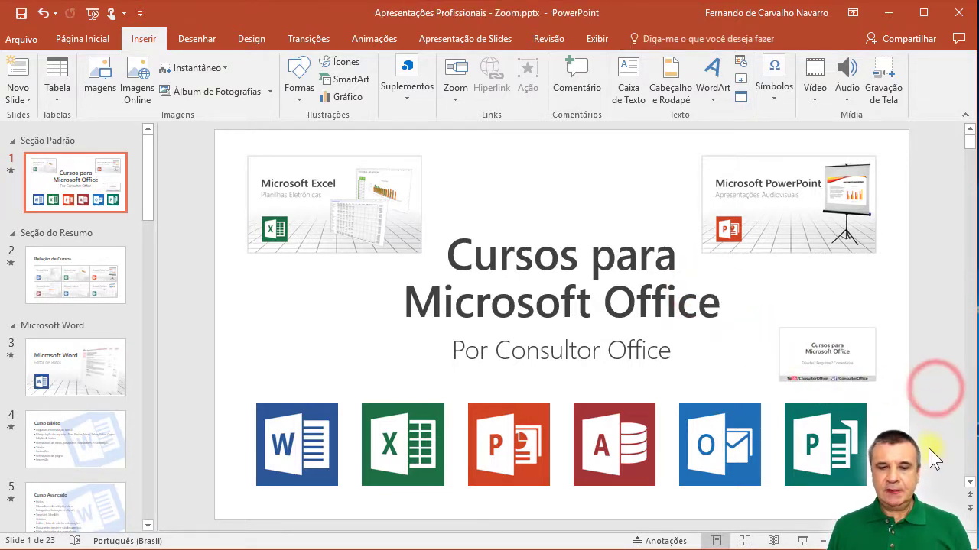
pyautogui.click(773, 540)
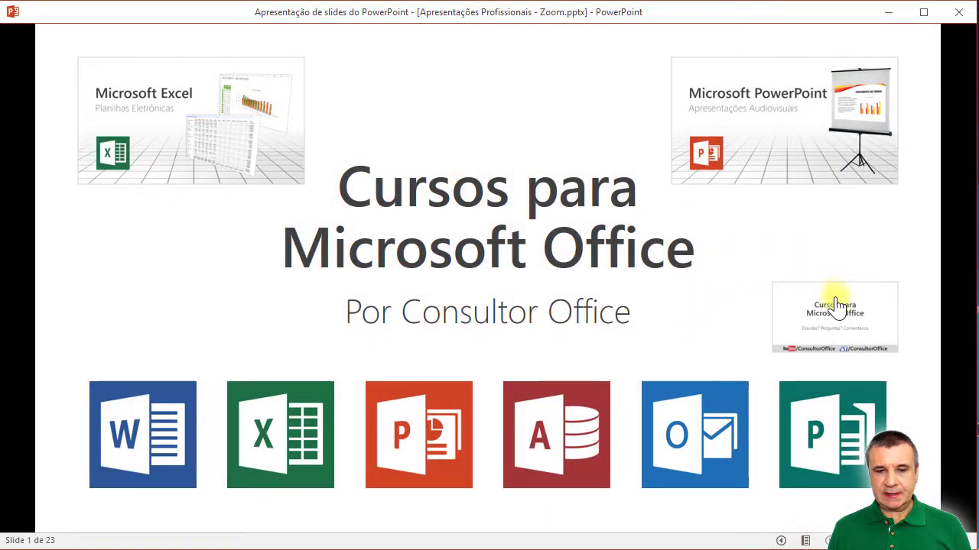
pyautogui.click(831, 320)
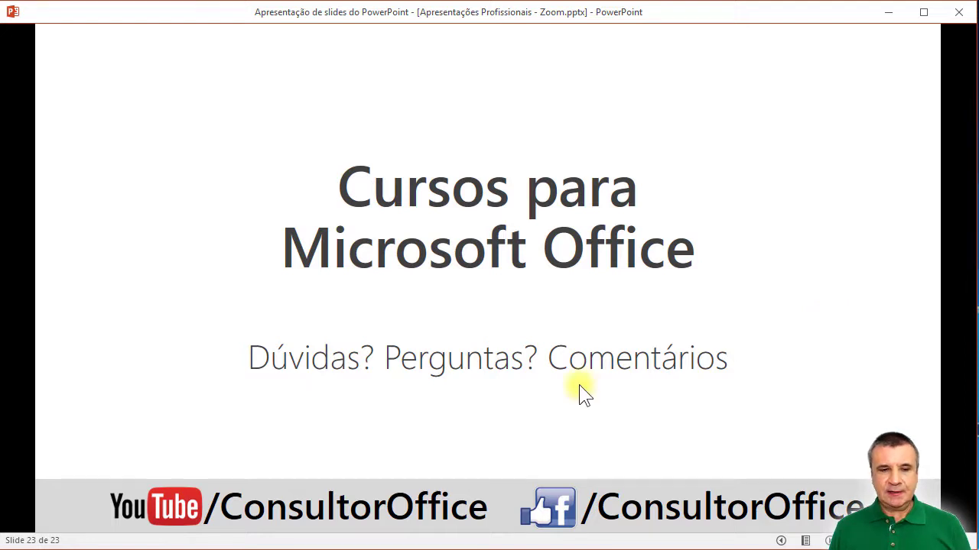
pyautogui.click(598, 330)
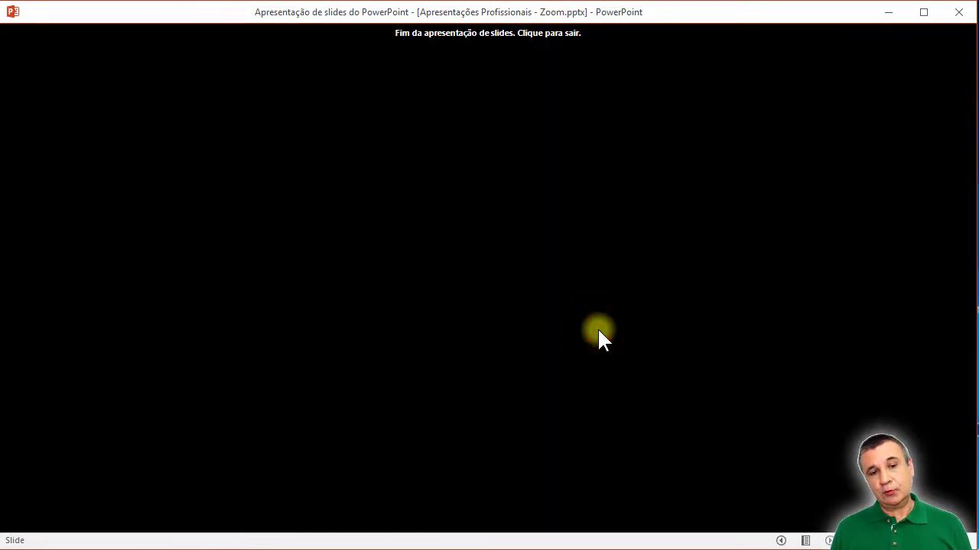
pyautogui.click(599, 338)
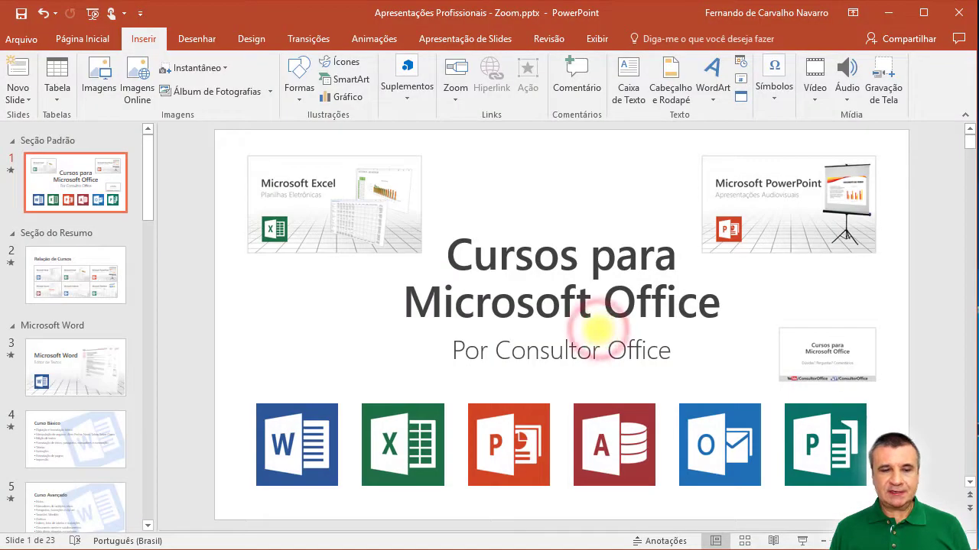
pyautogui.click(180, 188)
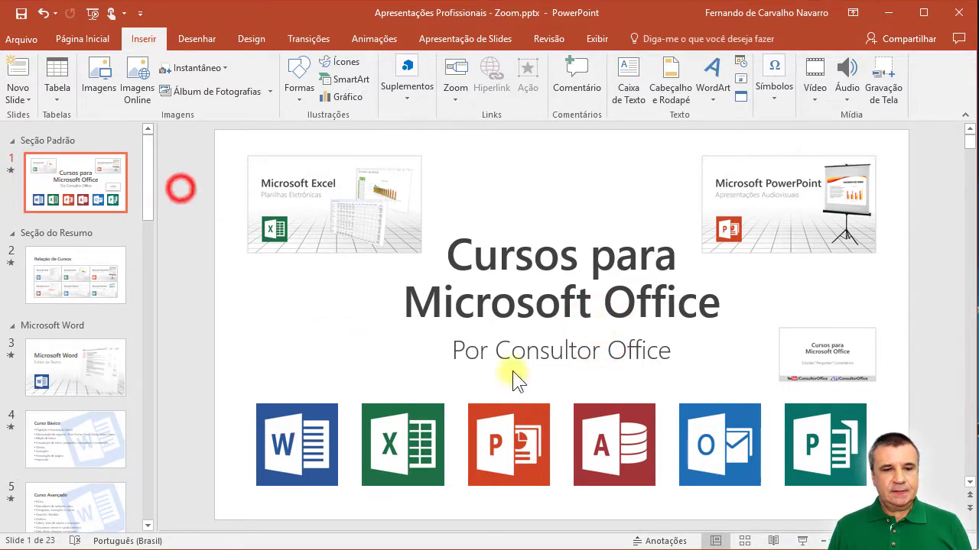